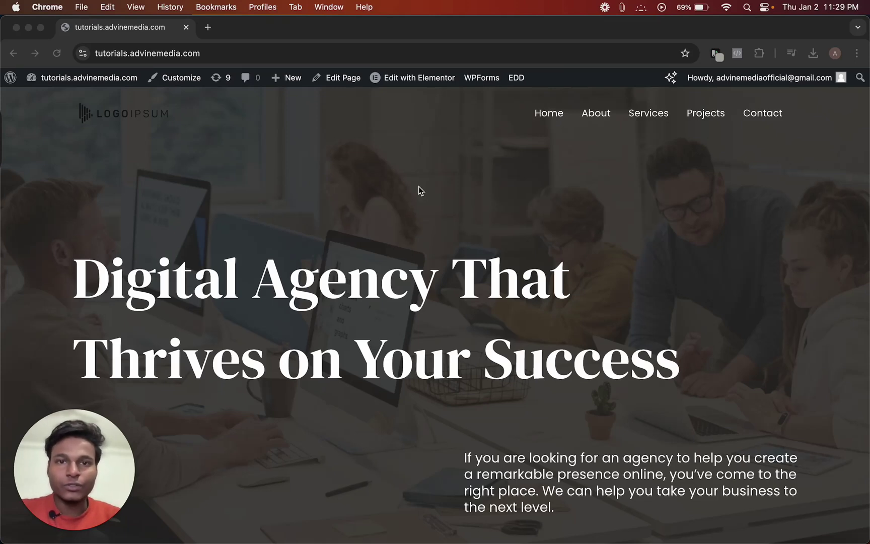
# From the WordPress dashboard, add a new Header template in Elementor's Theme Builder.
pyautogui.scroll(-4, 456, 219)
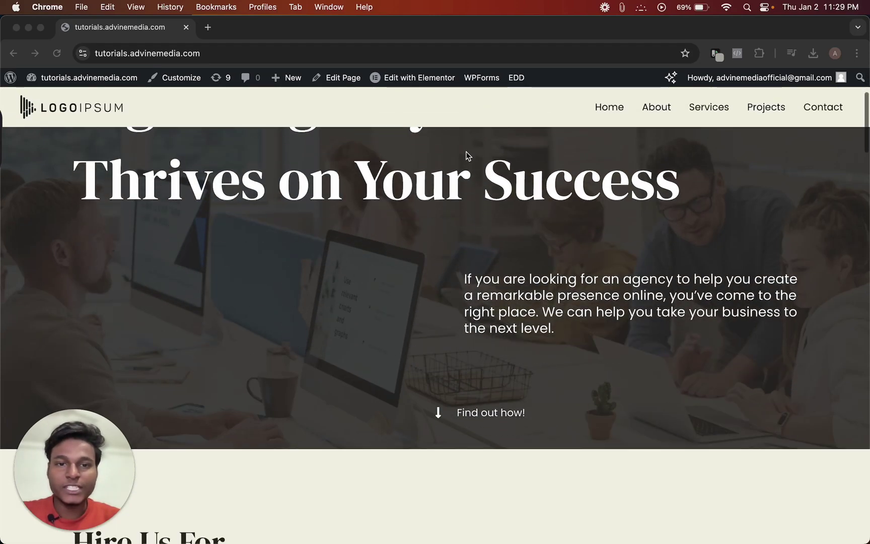
pyautogui.scroll(-1, 458, 226)
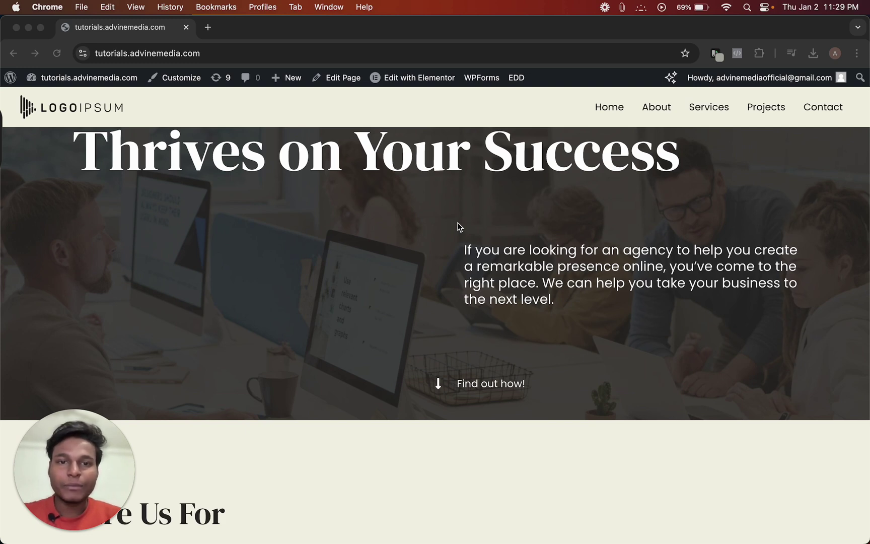
pyautogui.scroll(5, 458, 226)
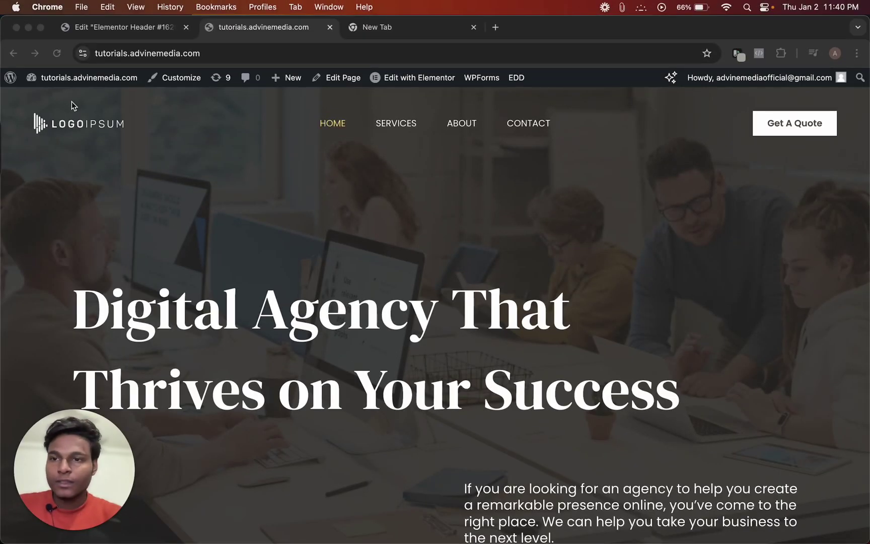
pyautogui.click(55, 78)
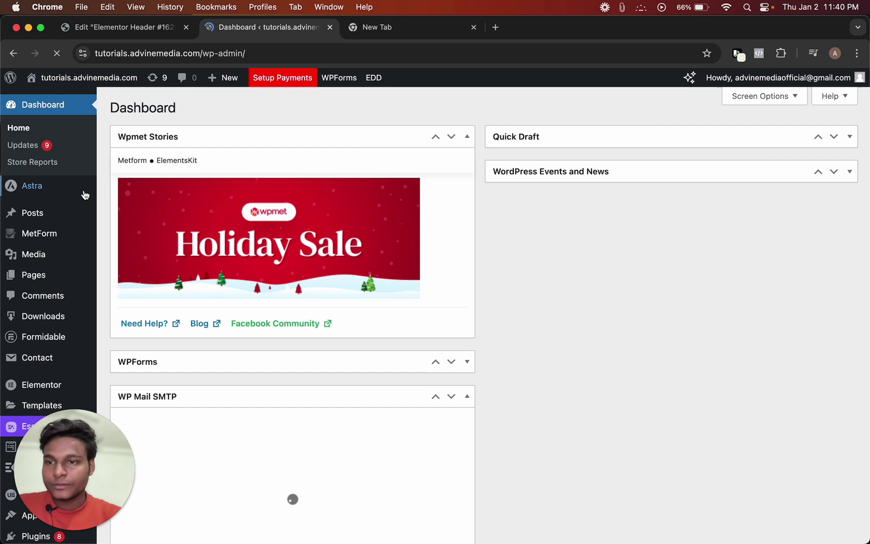
pyautogui.scroll(-3, 83, 196)
pyautogui.scroll(-5, 79, 198)
pyautogui.moveTo(41, 244)
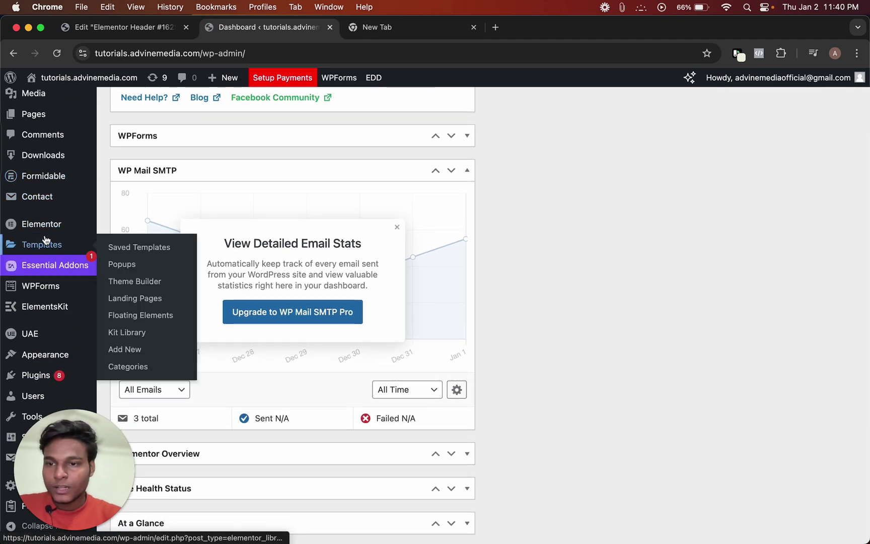
pyautogui.click(130, 281)
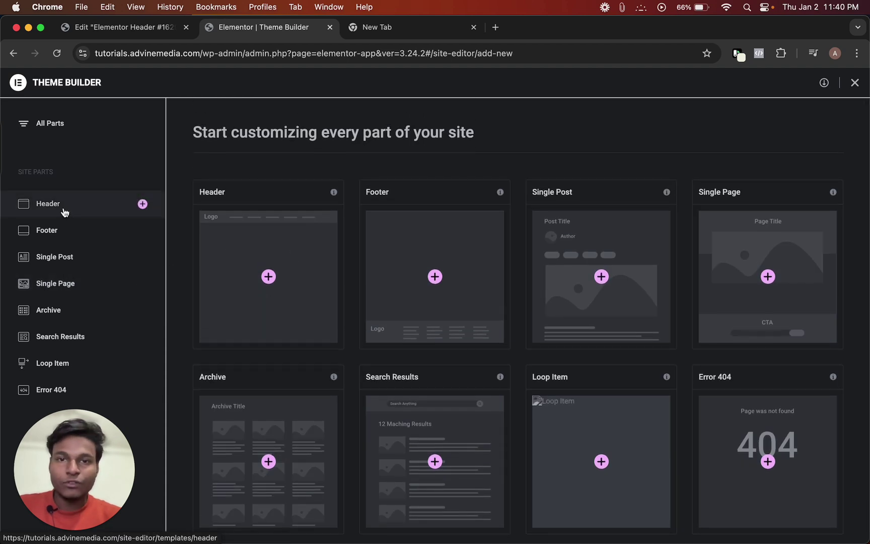
pyautogui.click(64, 212)
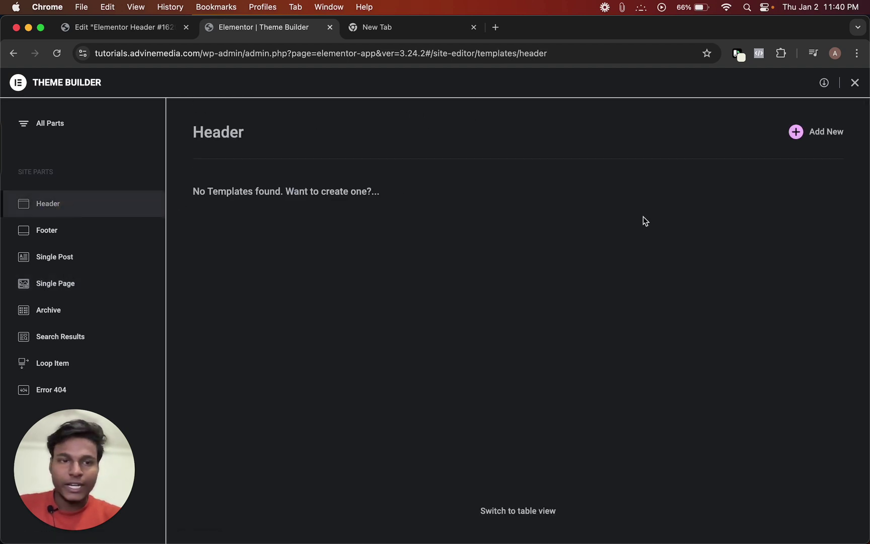
pyautogui.click(832, 130)
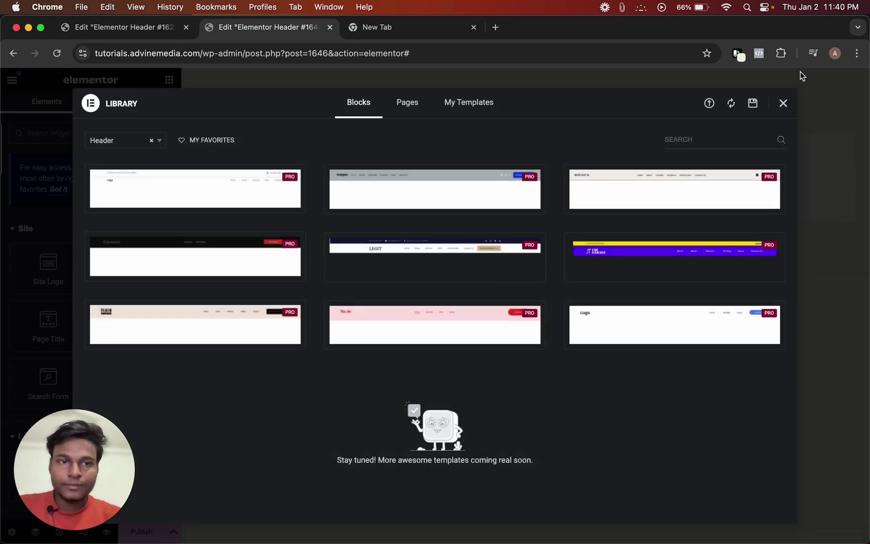
# Dismiss the block library and add a Flexbox container to the empty header.
pyautogui.click(783, 103)
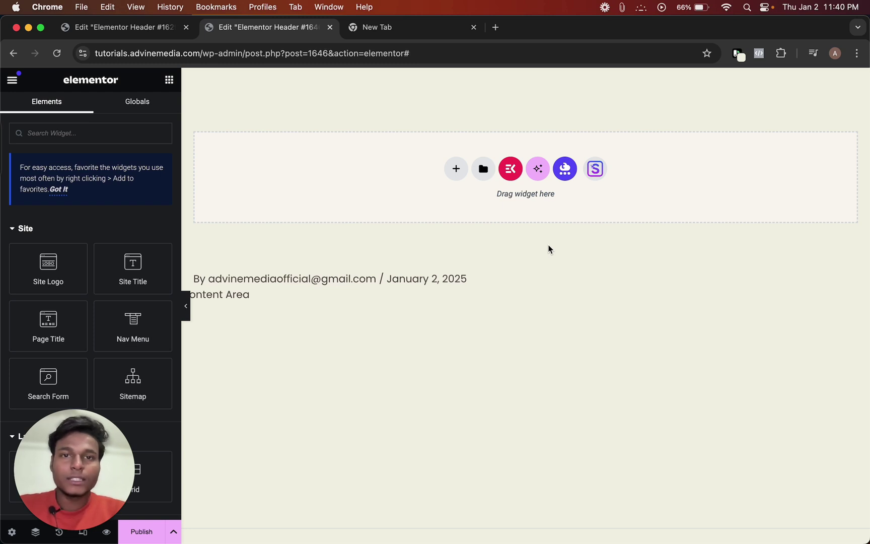
pyautogui.click(451, 168)
pyautogui.click(478, 217)
pyautogui.click(426, 196)
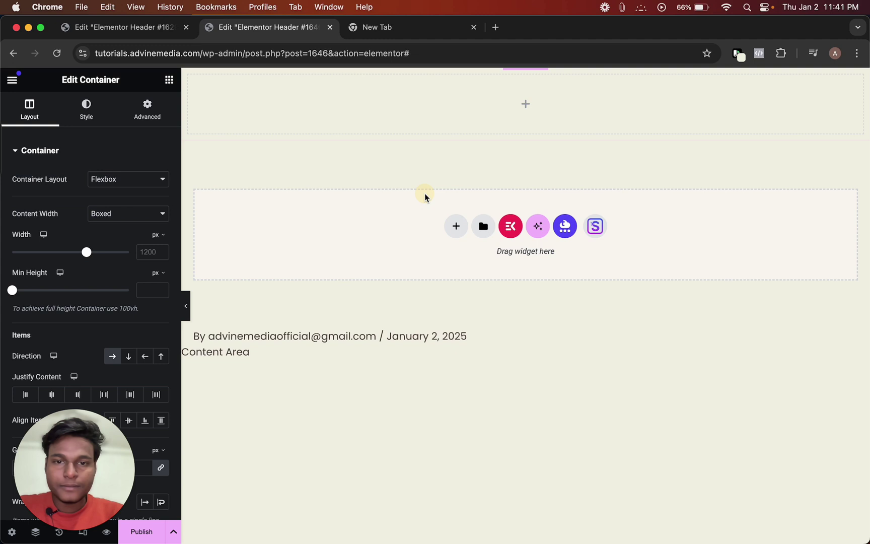
# Add two inner containers and shrink the left one to about 15.8% width.
pyautogui.click(169, 80)
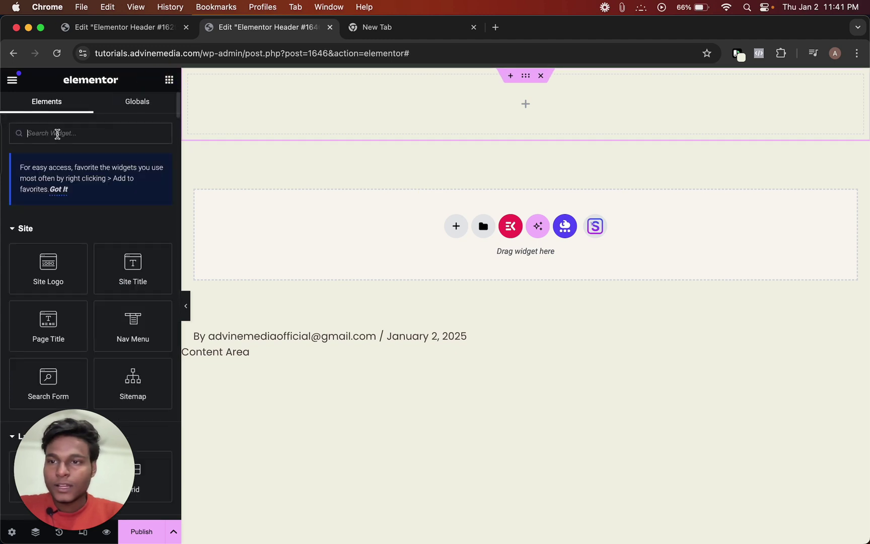
pyautogui.scroll(-1, 50, 161)
pyautogui.scroll(-2, 60, 277)
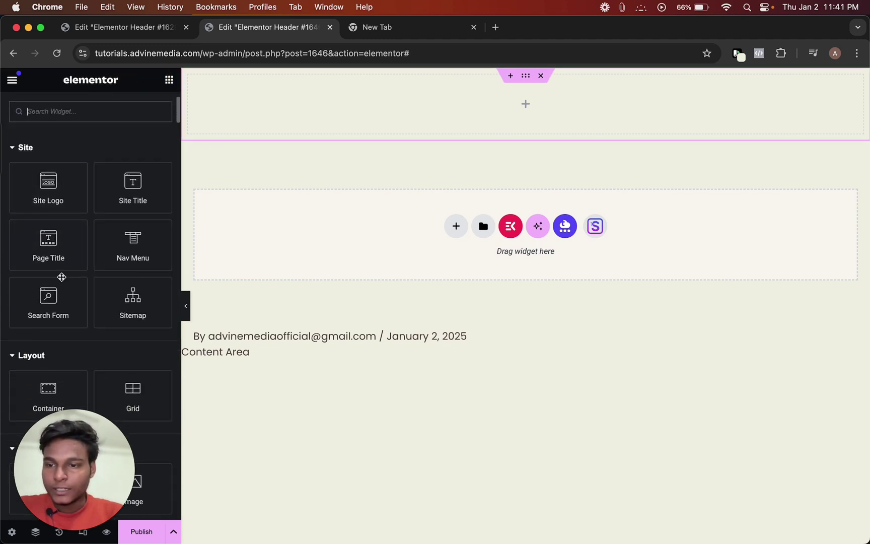
pyautogui.scroll(-3, 53, 332)
pyautogui.moveTo(52, 334); pyautogui.dragTo(274, 93)
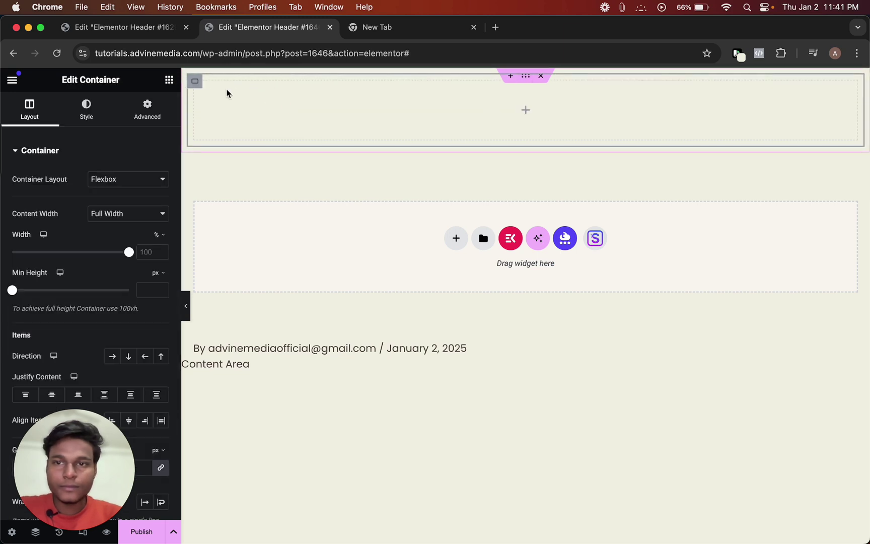
pyautogui.rightClick(194, 84)
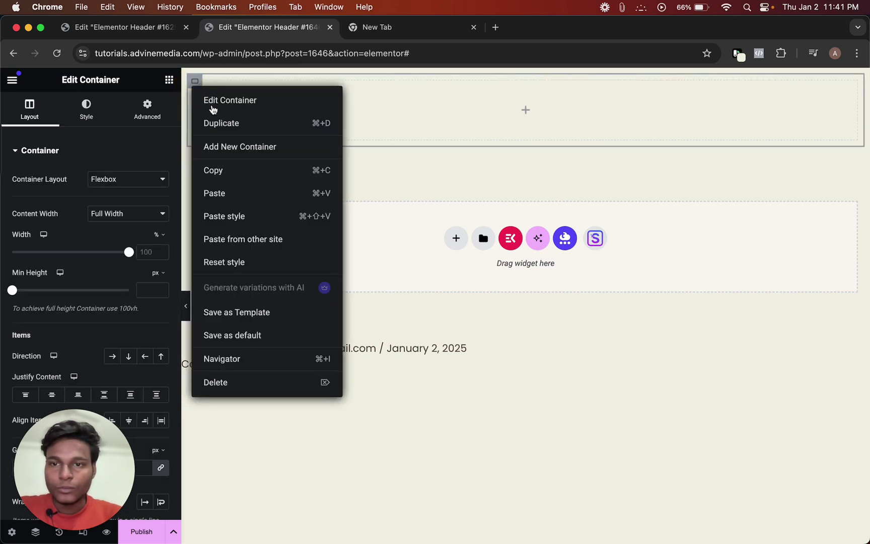
pyautogui.click(220, 123)
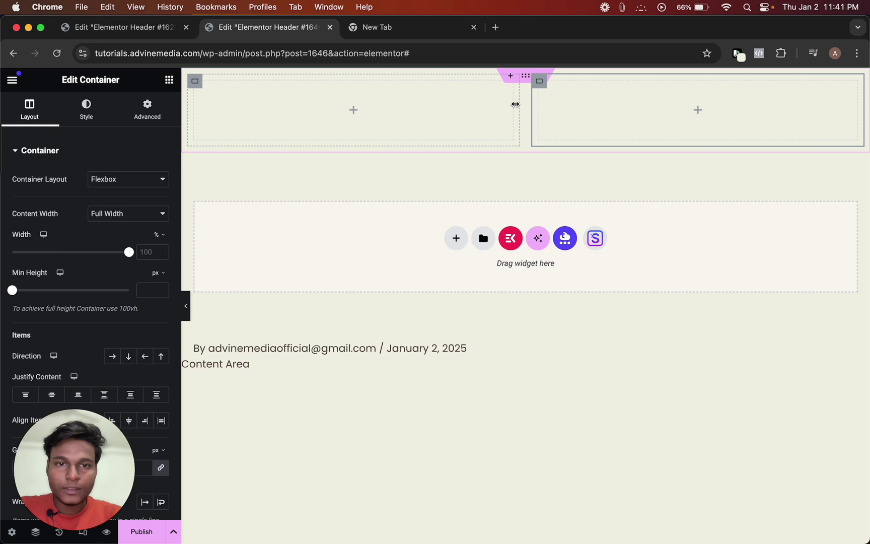
pyautogui.moveTo(514, 104); pyautogui.dragTo(284, 94)
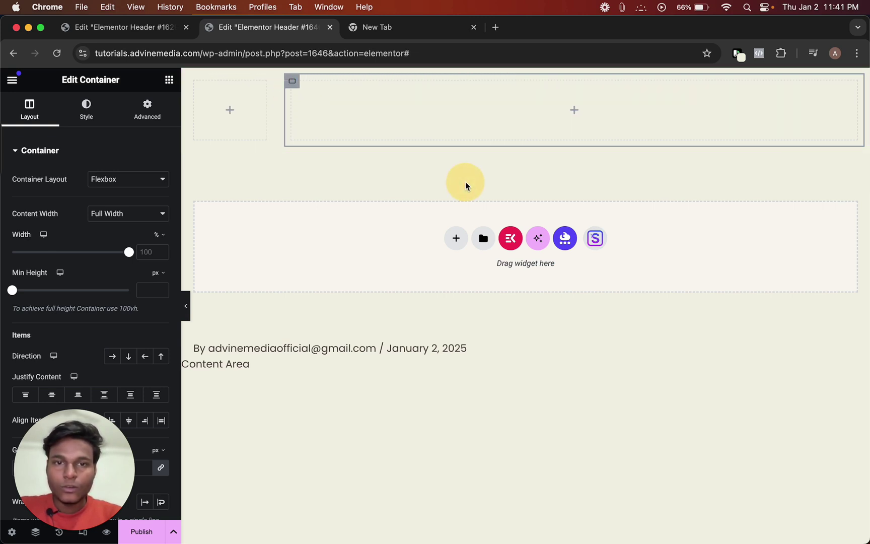
# Center the inner containers horizontally and vertically in the parent container.
pyautogui.click(523, 75)
pyautogui.scroll(-3, 63, 335)
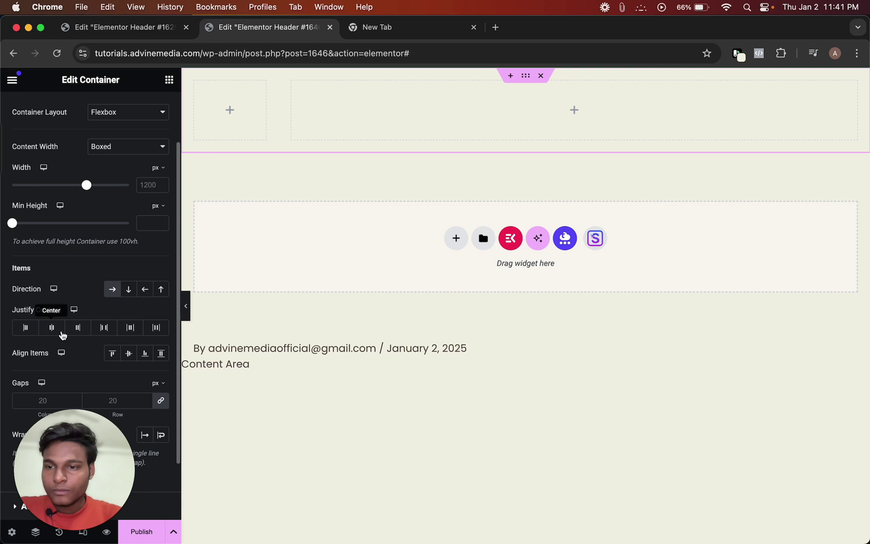
pyautogui.click(51, 328)
pyautogui.click(129, 353)
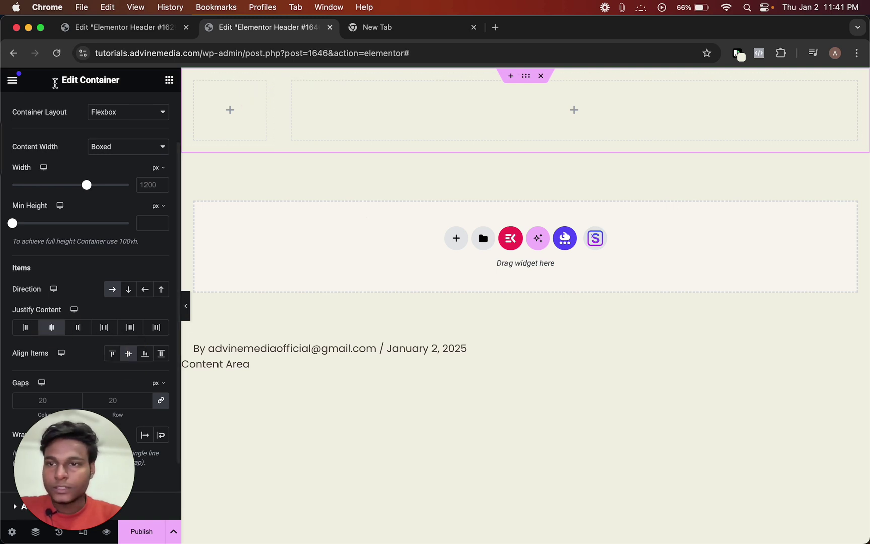
# Place an Image widget in the left header container.
pyautogui.click(168, 81)
pyautogui.scroll(-1, 93, 227)
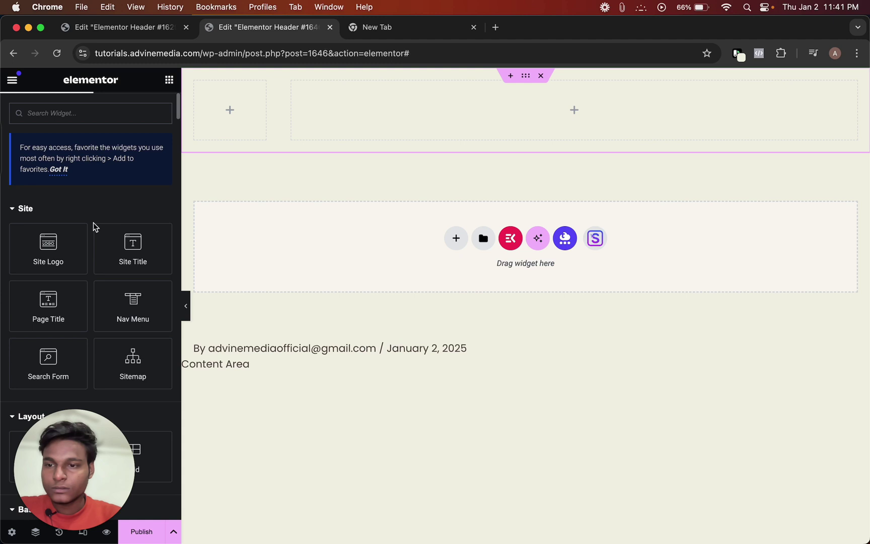
pyautogui.scroll(-2, 93, 226)
pyautogui.scroll(-4, 83, 201)
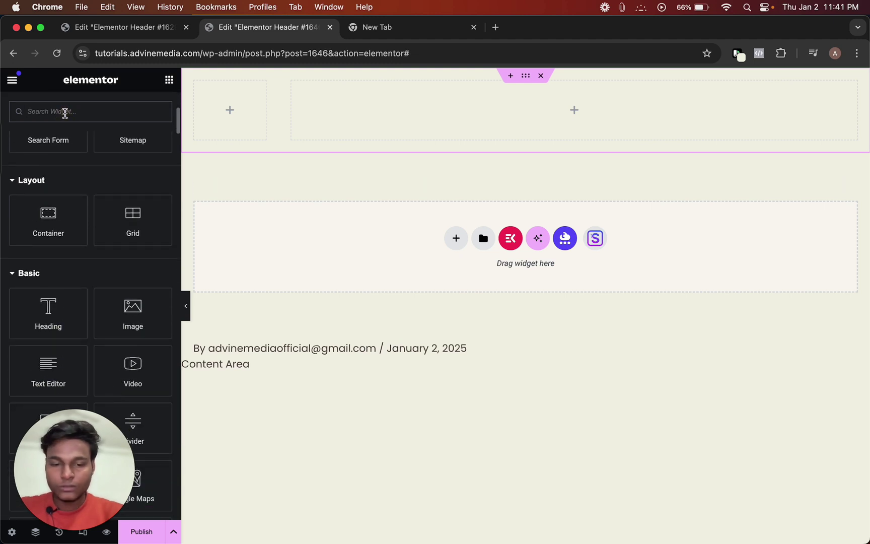
pyautogui.write('image')
pyautogui.scroll(5, 79, 195)
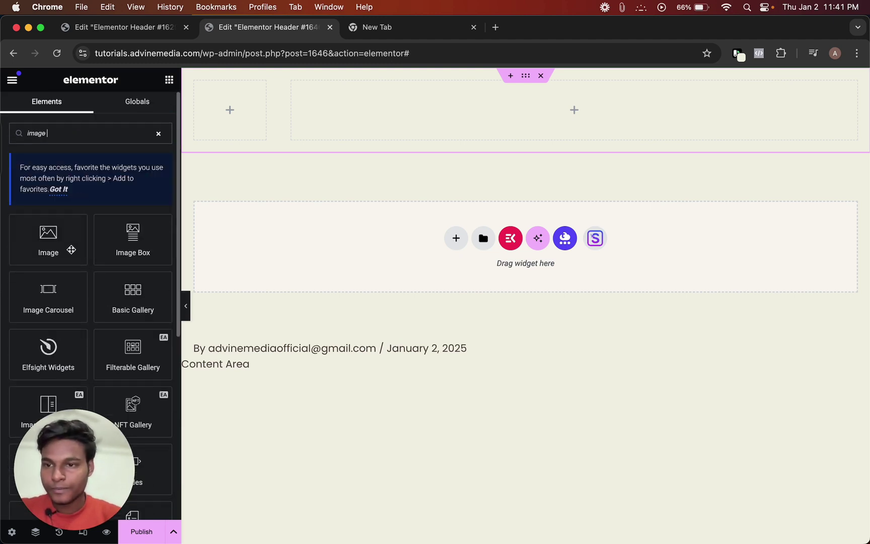
pyautogui.moveTo(70, 237); pyautogui.dragTo(229, 119)
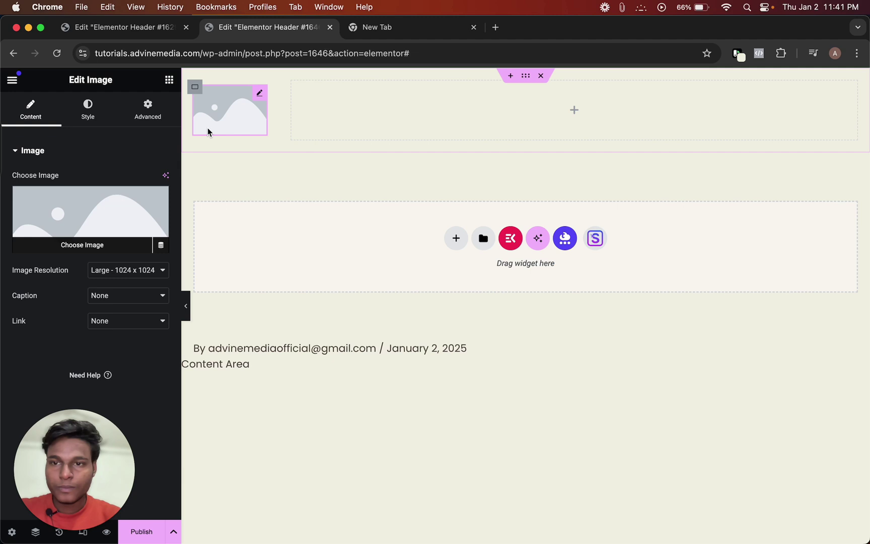
# Insert the LOGOIPSUM logo from the media library and widen its column.
pyautogui.click(111, 227)
pyautogui.click(178, 198)
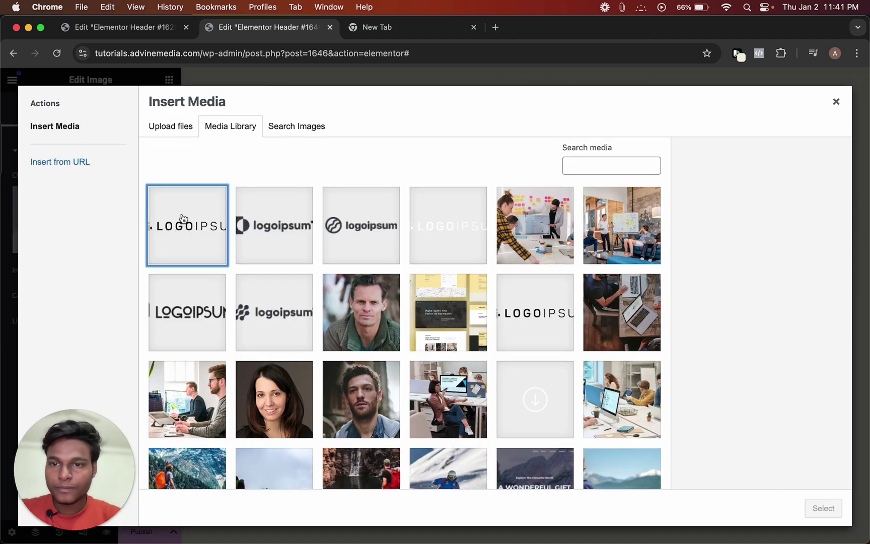
pyautogui.click(824, 508)
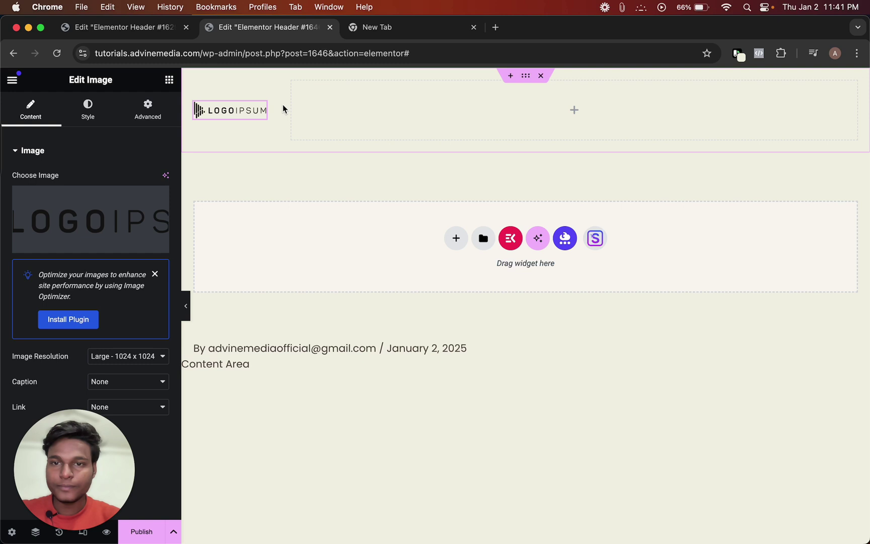
pyautogui.moveTo(231, 110)
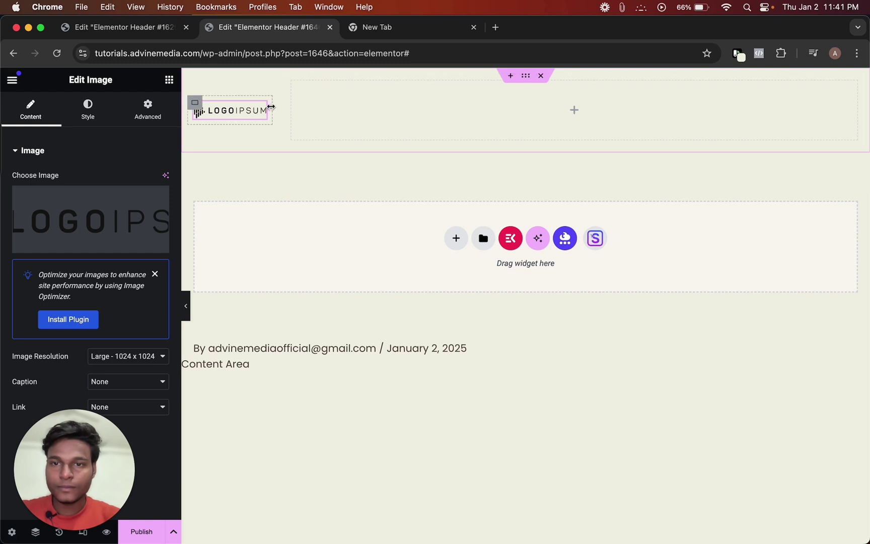
pyautogui.moveTo(270, 107); pyautogui.dragTo(296, 107)
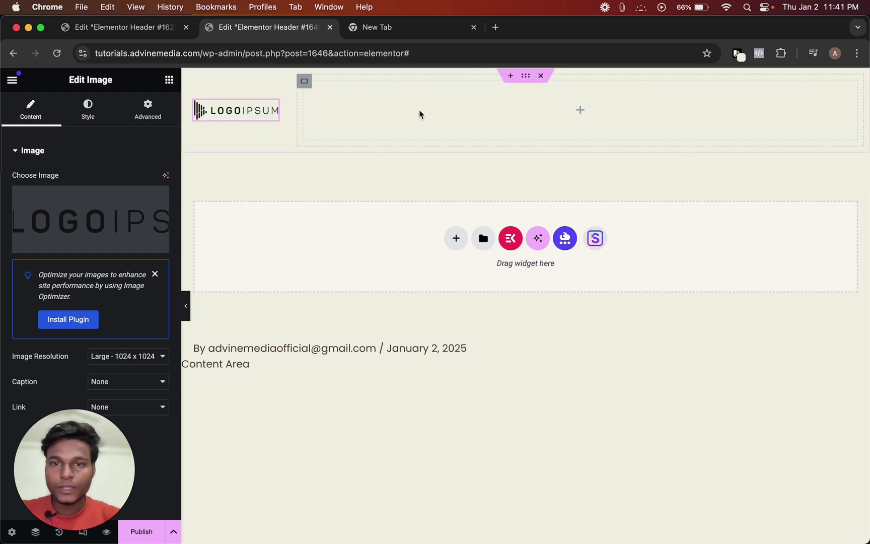
# Add a Nav Menu widget to the empty right container.
pyautogui.click(169, 81)
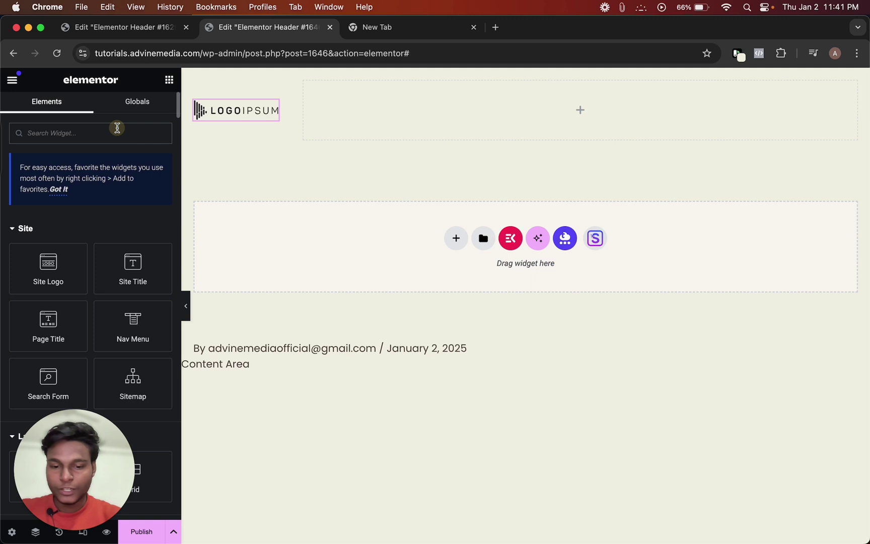
pyautogui.write('Nav')
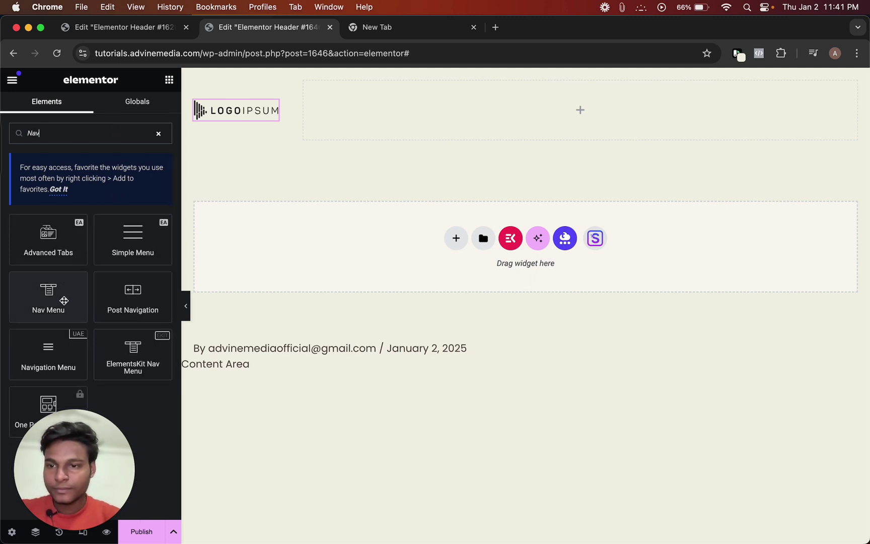
pyautogui.moveTo(71, 304); pyautogui.dragTo(369, 107)
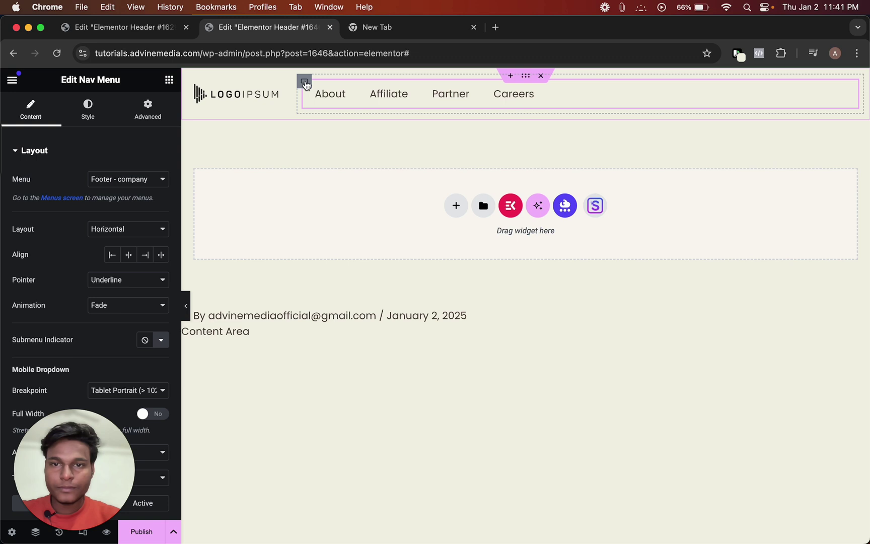
pyautogui.click(305, 82)
pyautogui.click(385, 95)
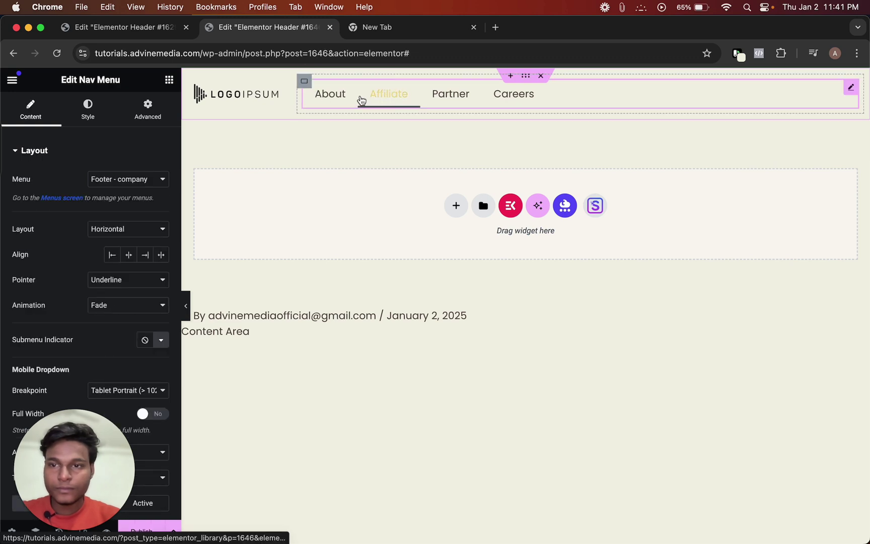
# Right-align the nav menu, use the 'Menu' menu, and bring up its text colour setting.
pyautogui.click(145, 256)
pyautogui.click(126, 180)
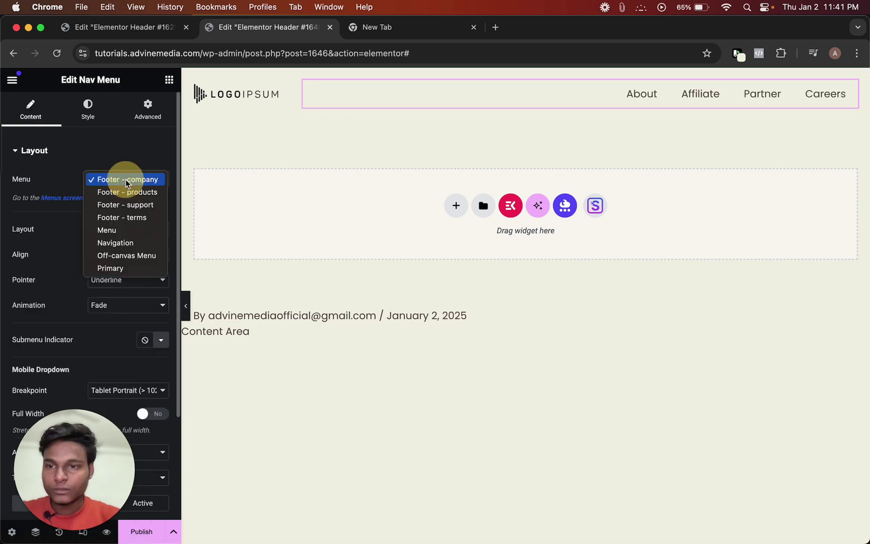
pyautogui.click(122, 231)
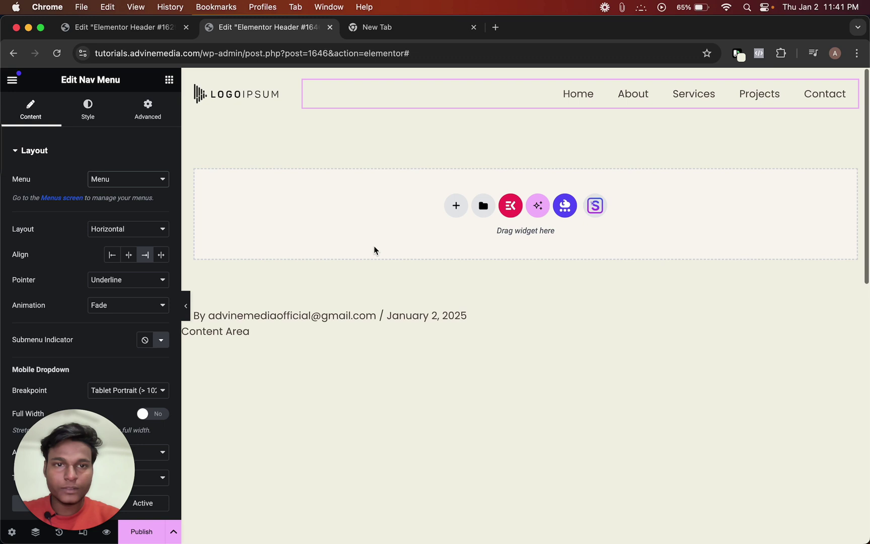
pyautogui.click(91, 119)
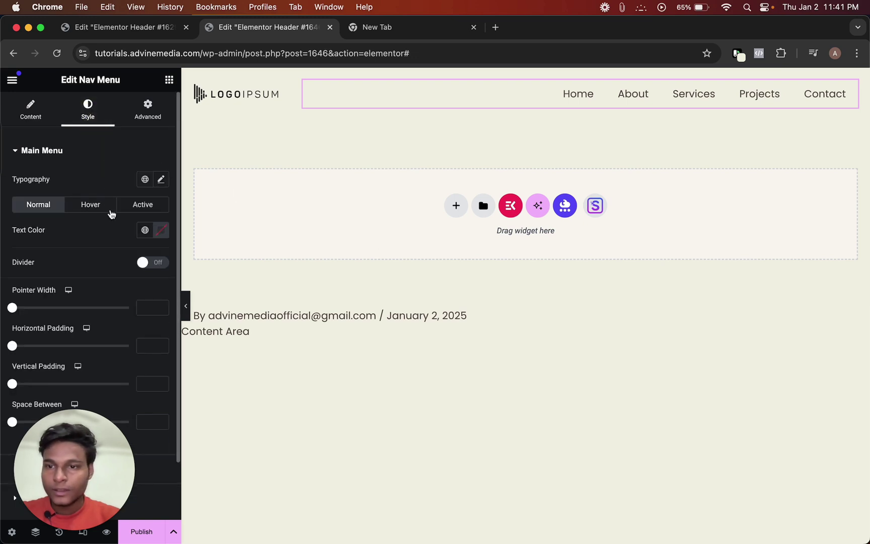
pyautogui.click(164, 231)
# Make the menu text white, then duplicate the header container.
pyautogui.moveTo(134, 297); pyautogui.dragTo(68, 258)
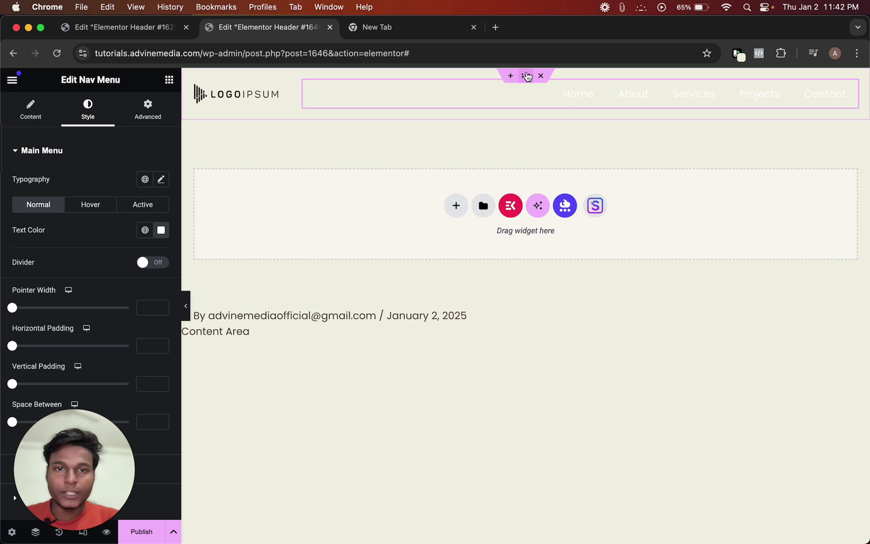
pyautogui.rightClick(525, 74)
pyautogui.click(554, 108)
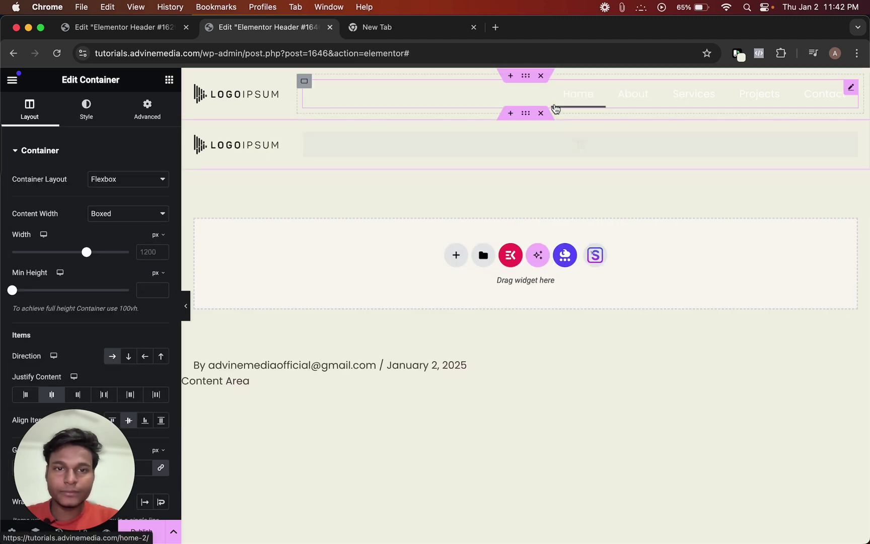
pyautogui.click(527, 115)
pyautogui.moveTo(419, 143)
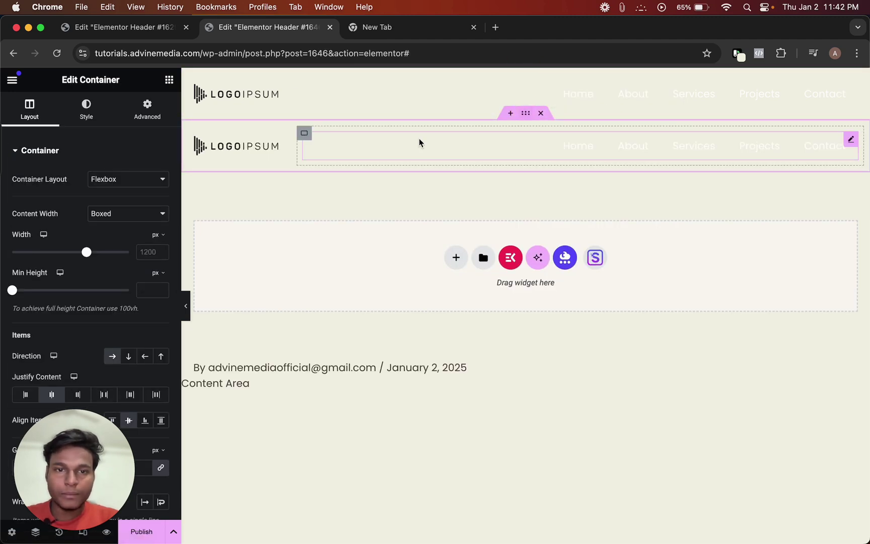
# Set the duplicated row's navigation menu text colour to black.
pyautogui.click(340, 145)
pyautogui.click(88, 108)
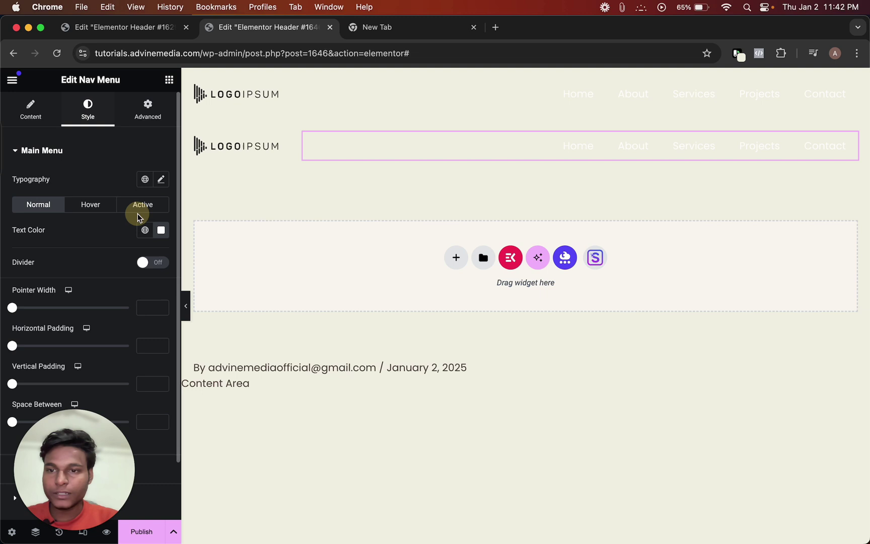
pyautogui.click(161, 231)
pyautogui.moveTo(101, 354); pyautogui.dragTo(74, 394)
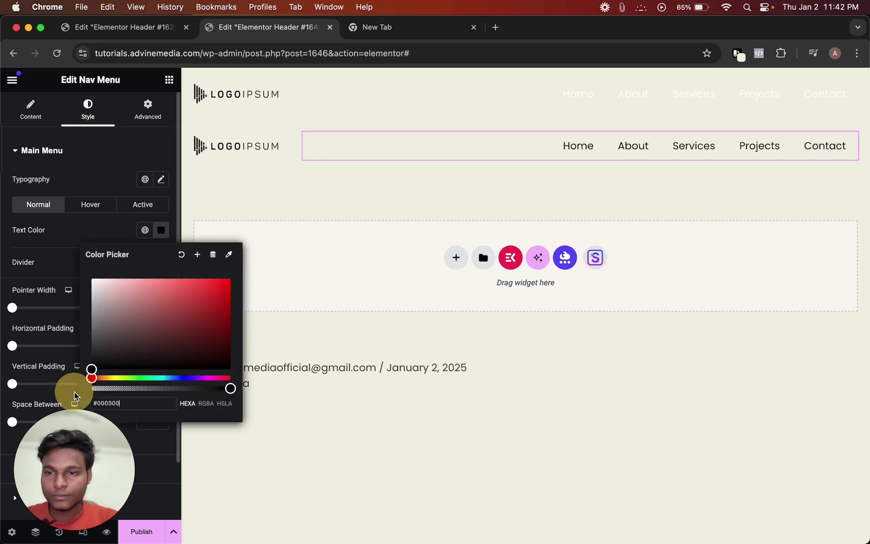
pyautogui.click(161, 229)
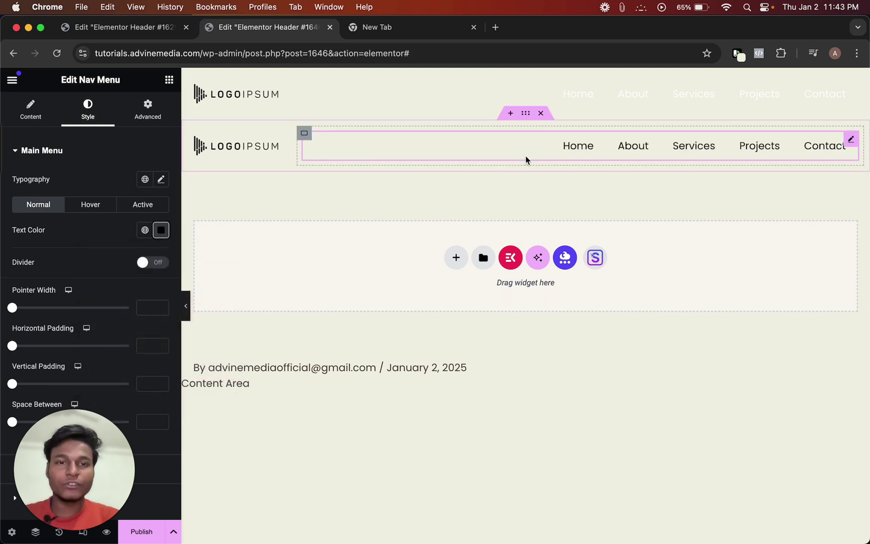
# Sample the page background colour #f1f1e4 for the duplicated container.
pyautogui.click(526, 115)
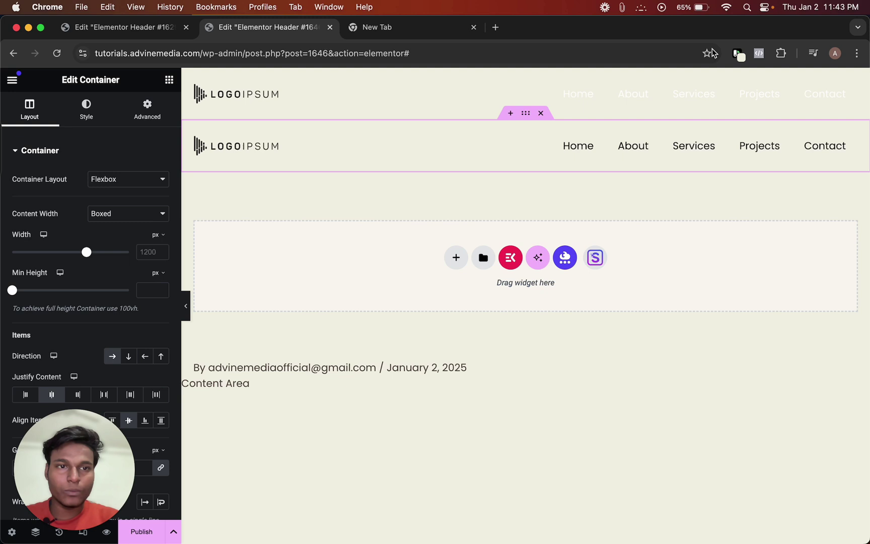
pyautogui.click(738, 52)
pyautogui.click(620, 138)
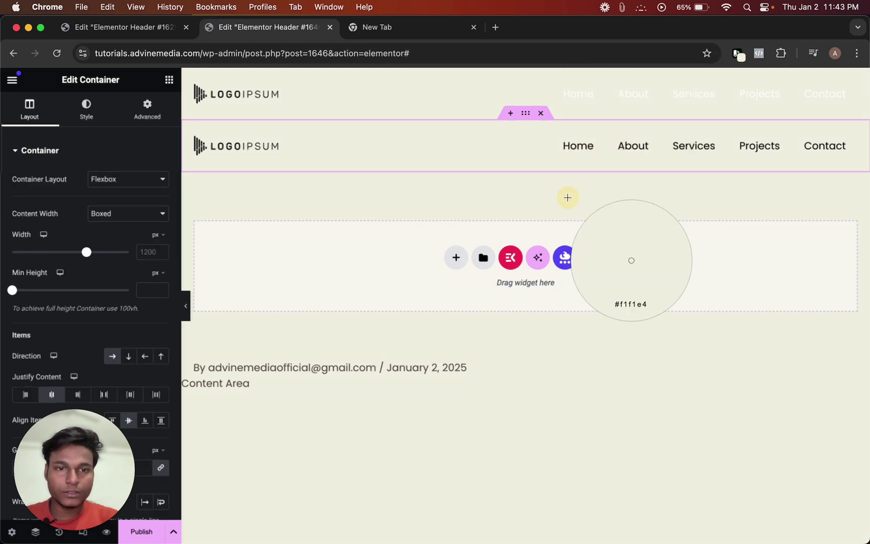
pyautogui.click(738, 53)
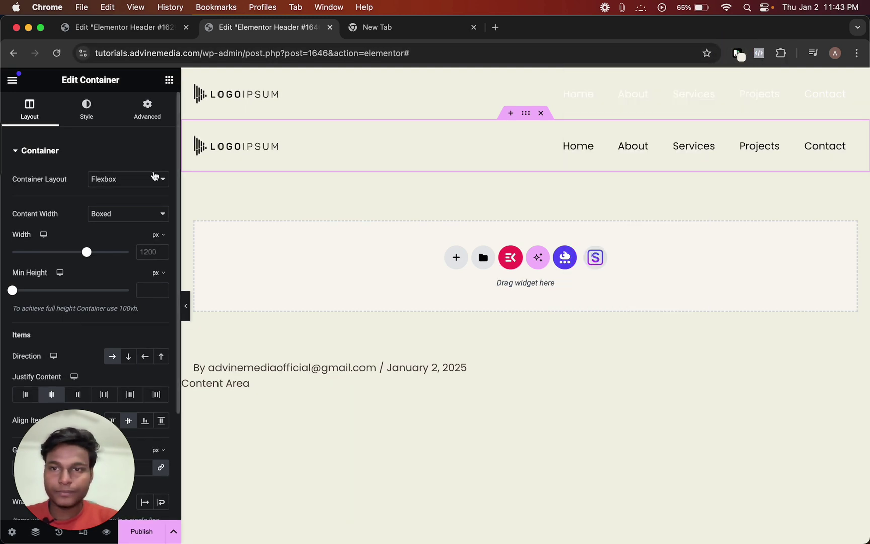
# Give the lower header container a classic #f1f1e4 background.
pyautogui.click(95, 116)
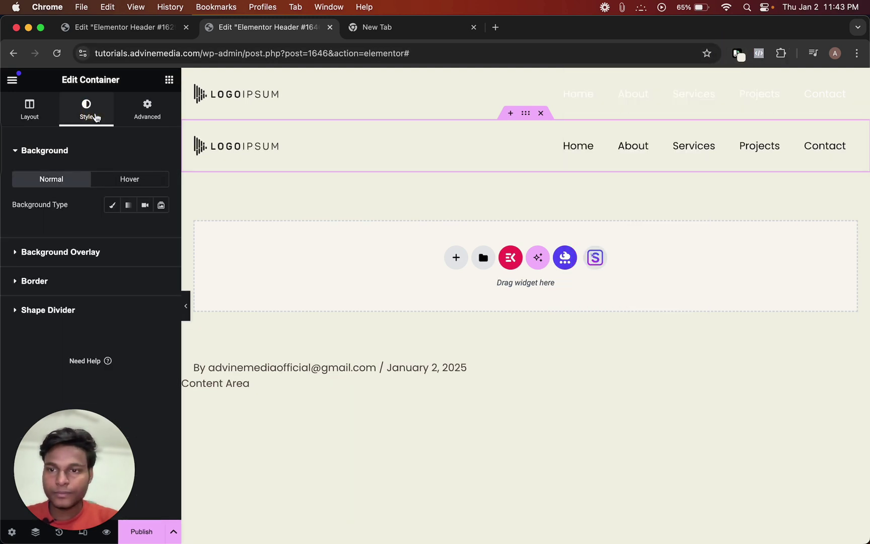
pyautogui.click(111, 205)
pyautogui.click(161, 230)
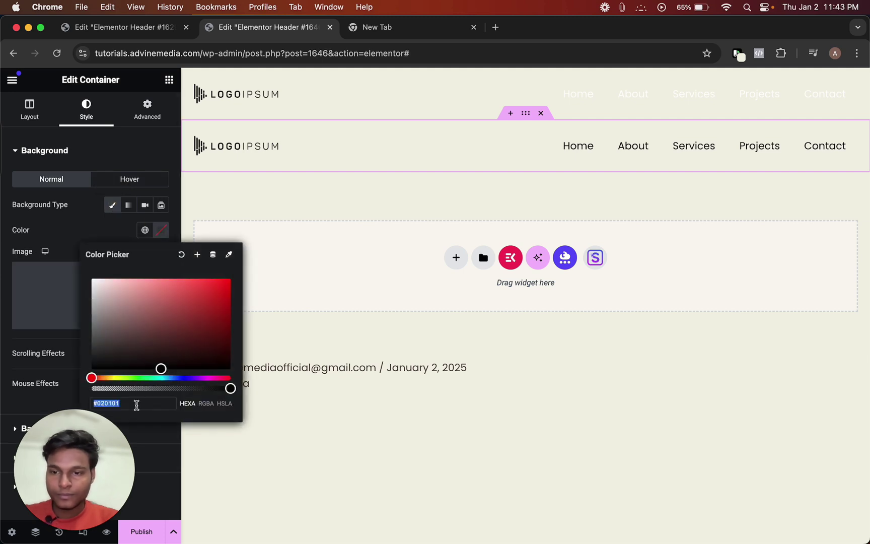
pyautogui.write('#f1f1e4')
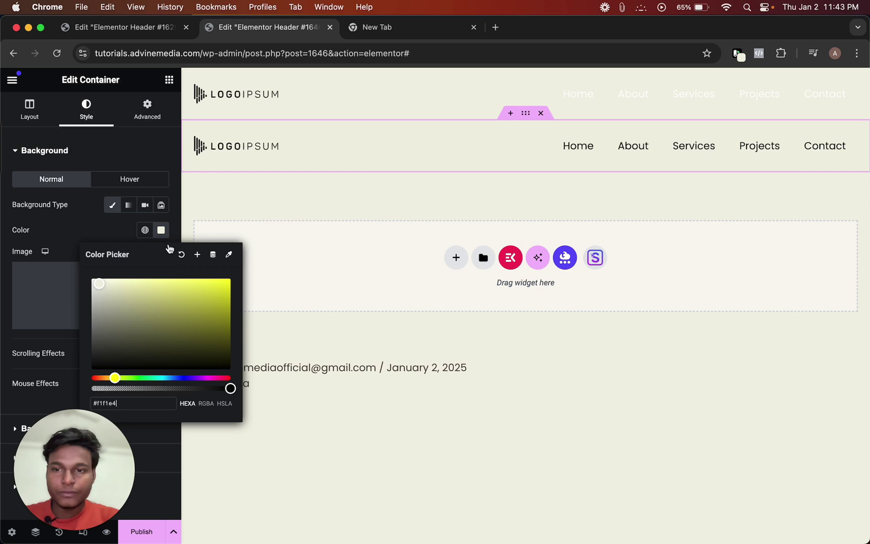
pyautogui.click(162, 232)
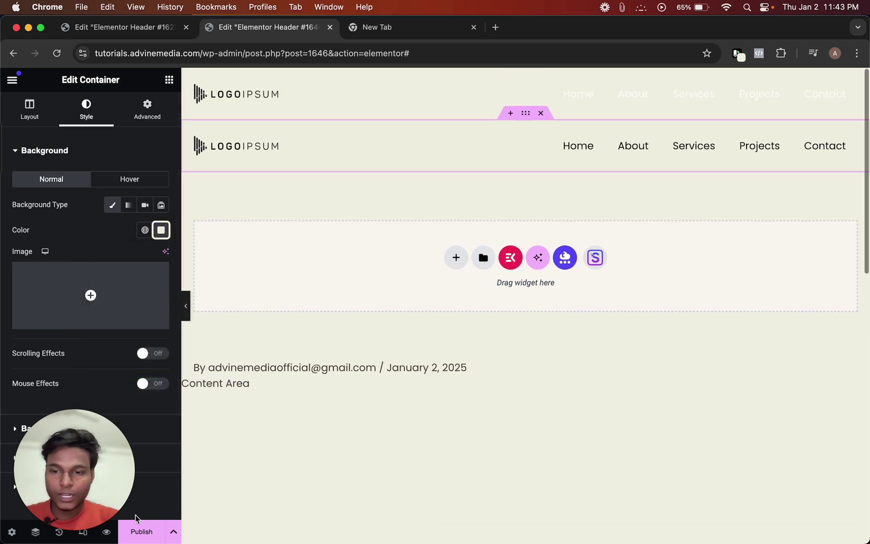
# Publish the header template with an Include Entire Site condition.
pyautogui.click(138, 530)
pyautogui.click(443, 356)
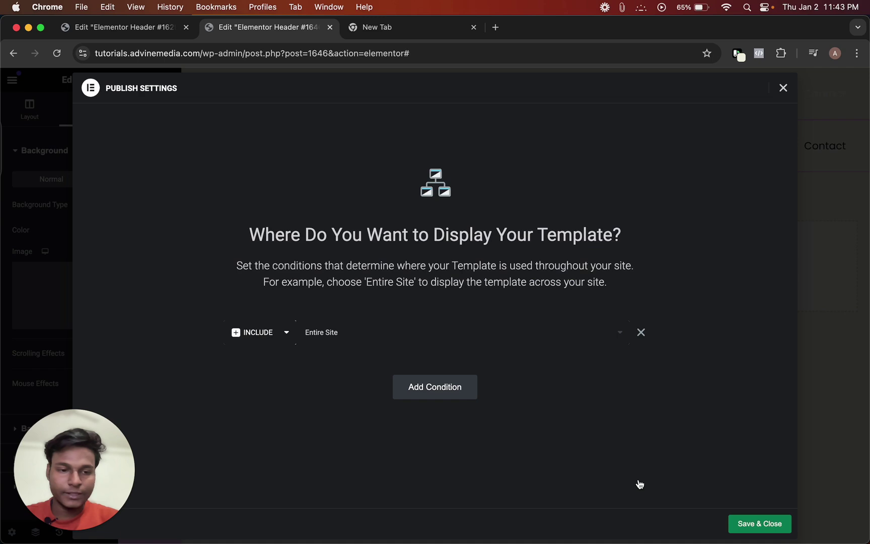
pyautogui.click(745, 523)
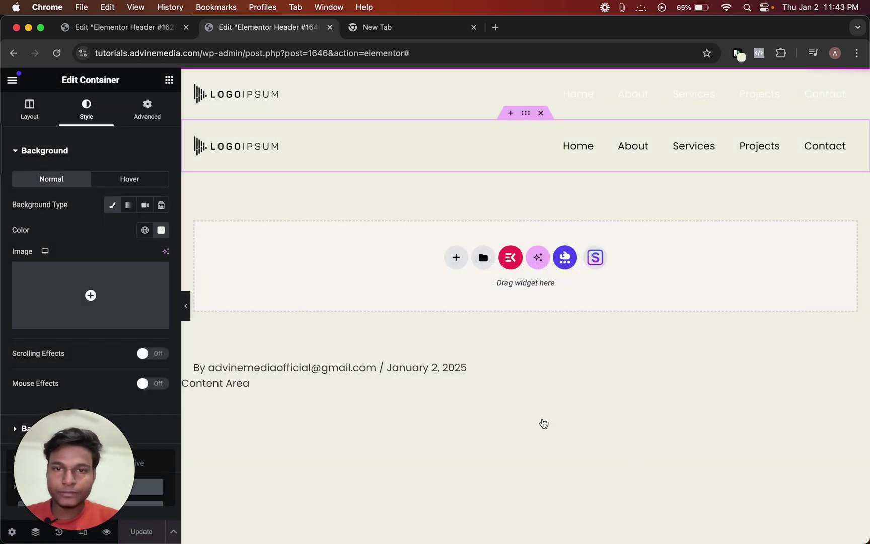
# Check both header rows on tutorials.advinemedia.com in a new tab, then return to the editor.
pyautogui.click(375, 31)
pyautogui.click(326, 53)
pyautogui.write('tutorials.advinemedia.com')
pyautogui.press('Return')
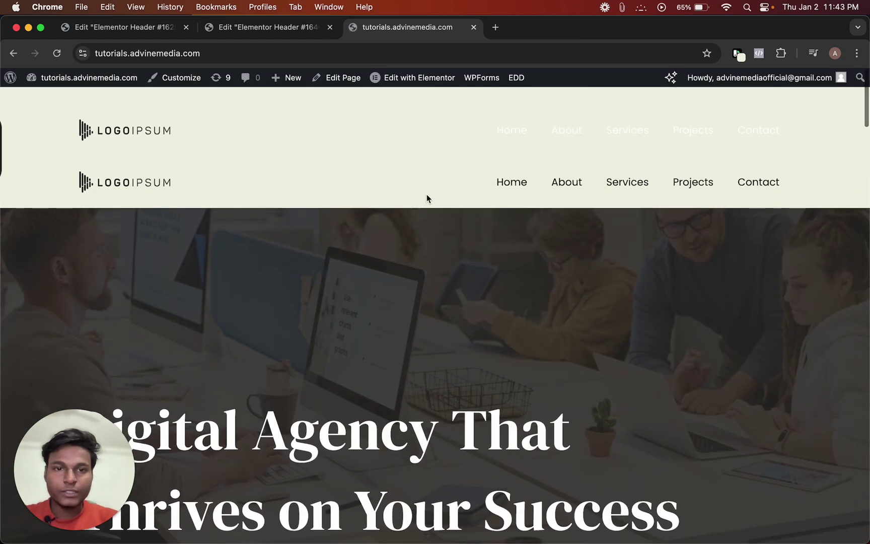
pyautogui.scroll(-1, 433, 216)
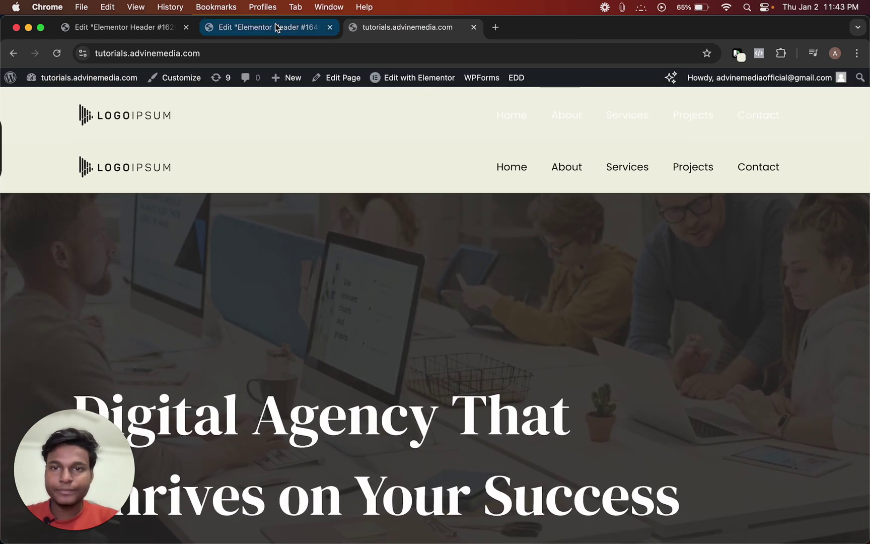
pyautogui.click(265, 29)
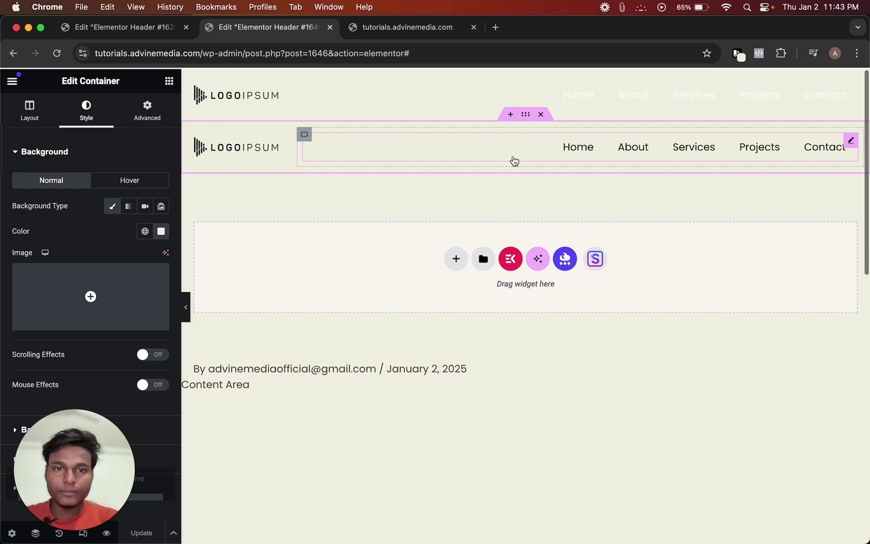
pyautogui.moveTo(528, 146)
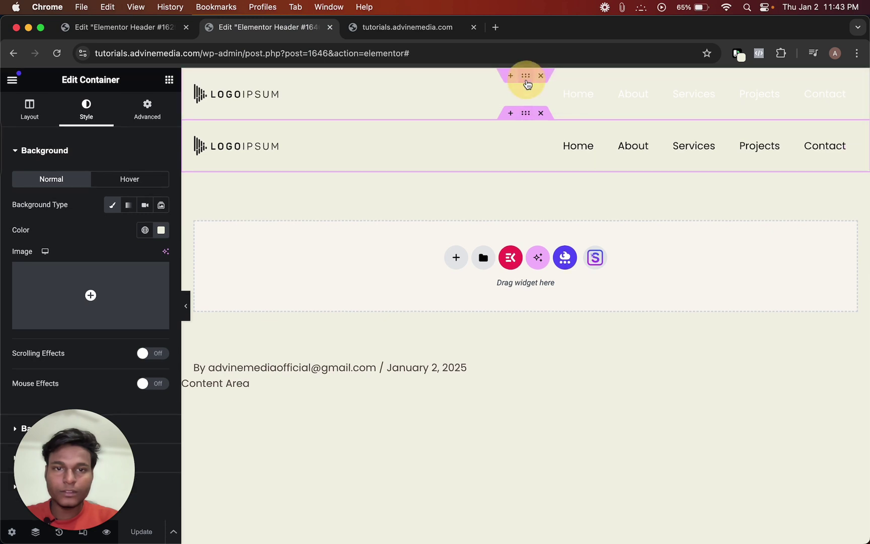
# Give the top header container z-index 100 and CSS class header-1.
pyautogui.click(525, 79)
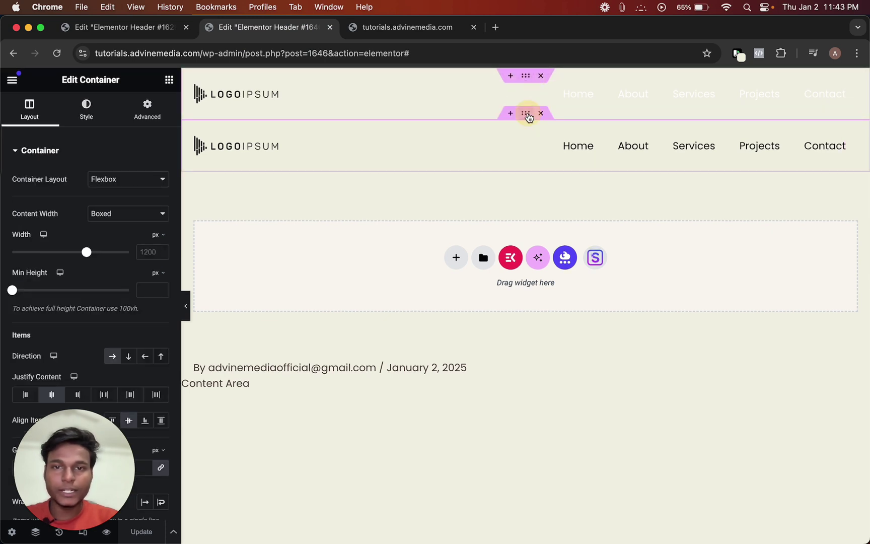
pyautogui.click(526, 114)
pyautogui.click(526, 77)
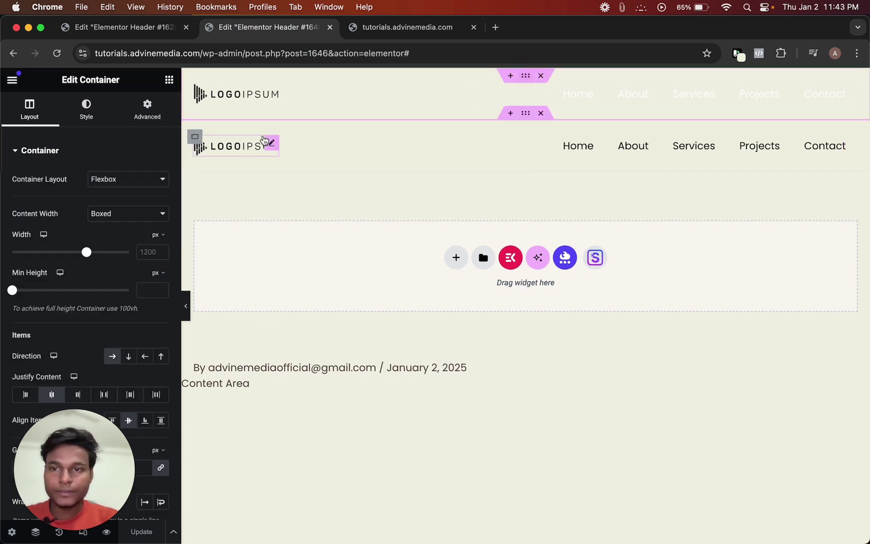
pyautogui.click(147, 110)
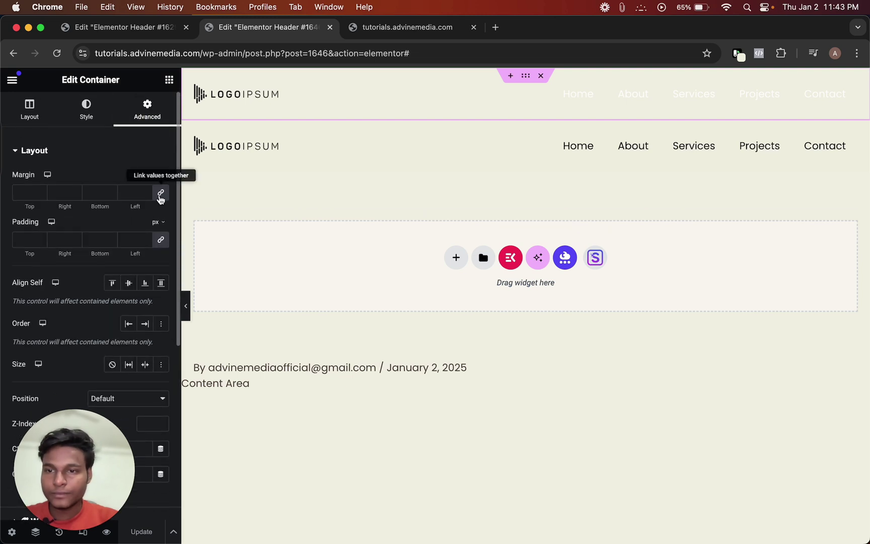
pyautogui.scroll(-5, 140, 302)
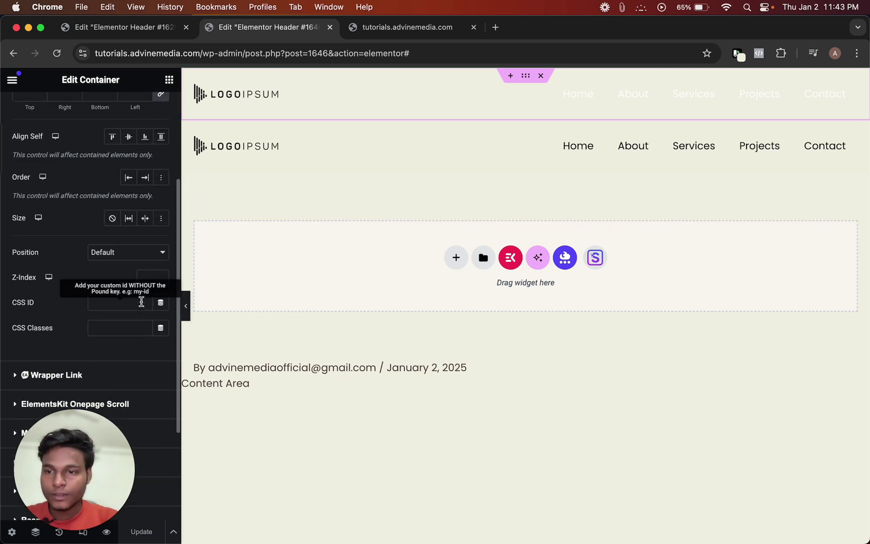
pyautogui.click(147, 278)
pyautogui.write('1')
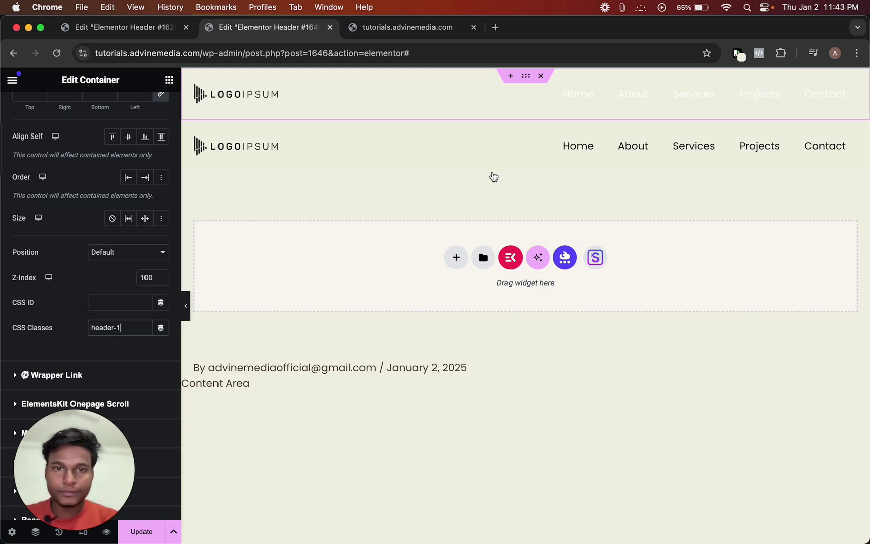
# Set the top container's margin to 0, 0, -100, 0.
pyautogui.scroll(-1, 142, 301)
pyautogui.scroll(-2, 141, 301)
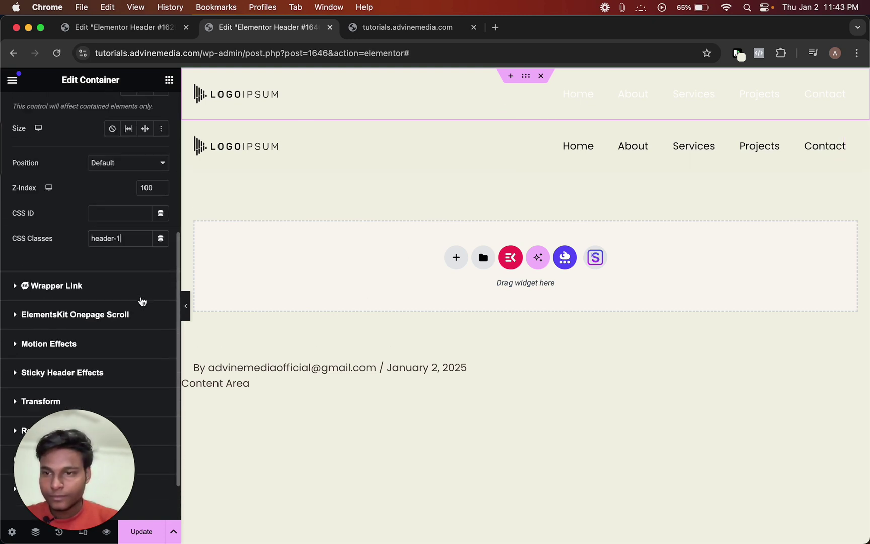
pyautogui.scroll(5, 142, 301)
pyautogui.click(161, 192)
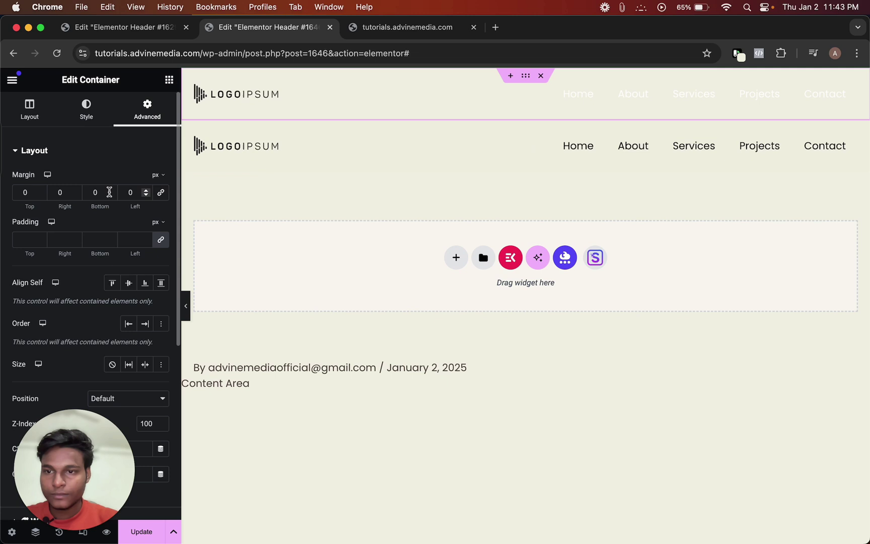
pyautogui.click(91, 193)
pyautogui.write('-100')
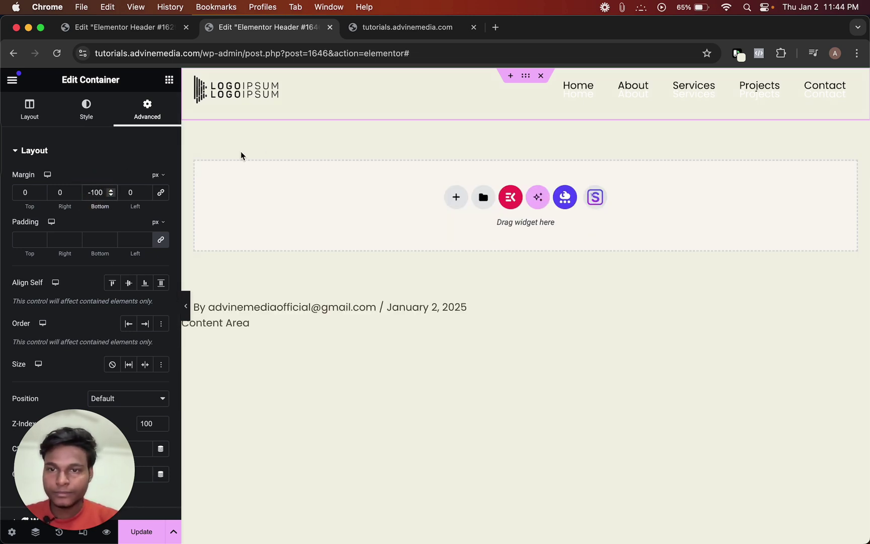
pyautogui.rightClick(481, 147)
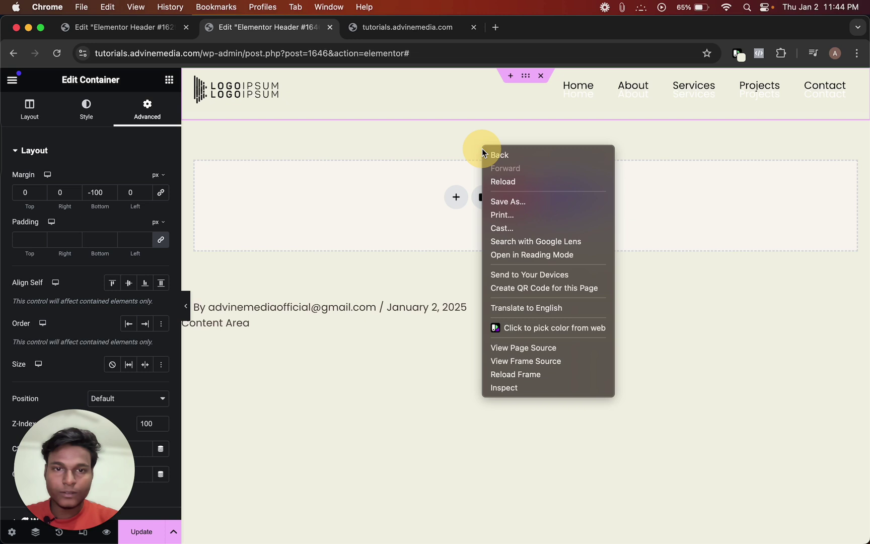
# In the Navigator, collapse both header containers and select the second one.
pyautogui.rightClick(459, 96)
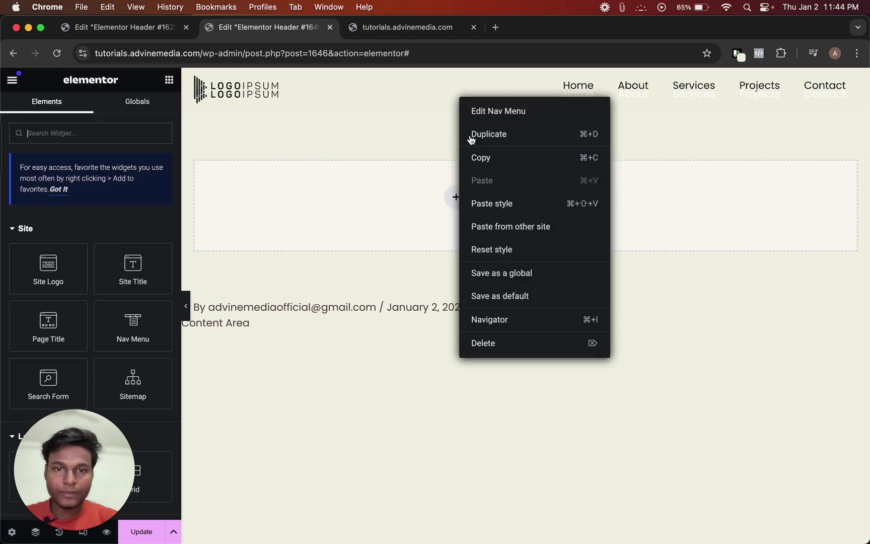
pyautogui.click(502, 320)
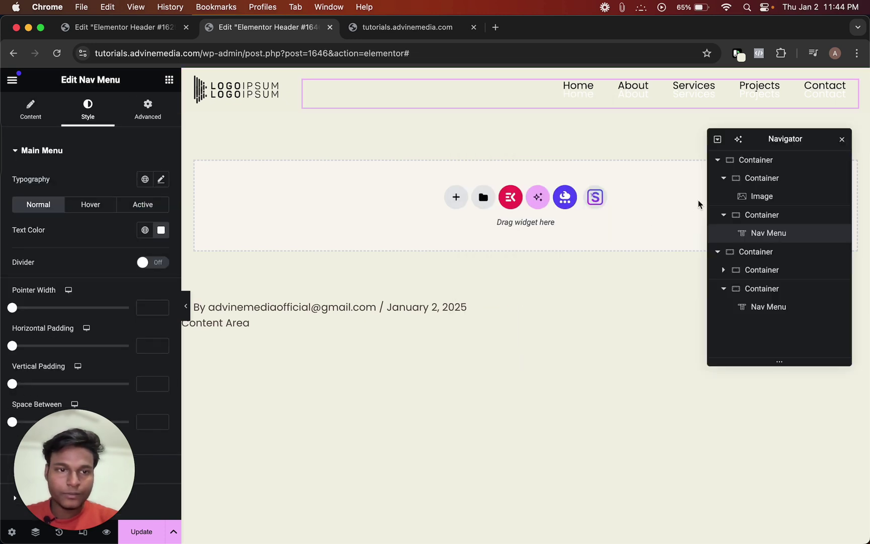
pyautogui.click(717, 251)
pyautogui.click(717, 160)
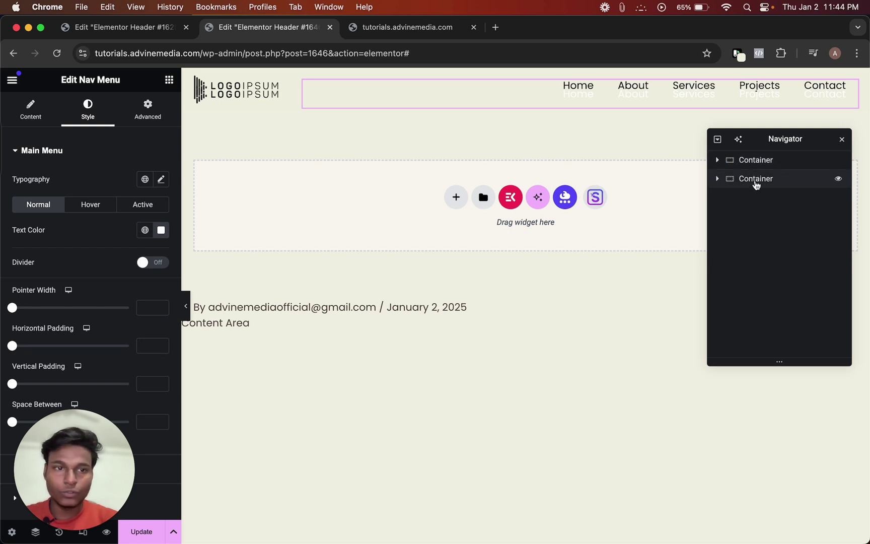
pyautogui.click(755, 182)
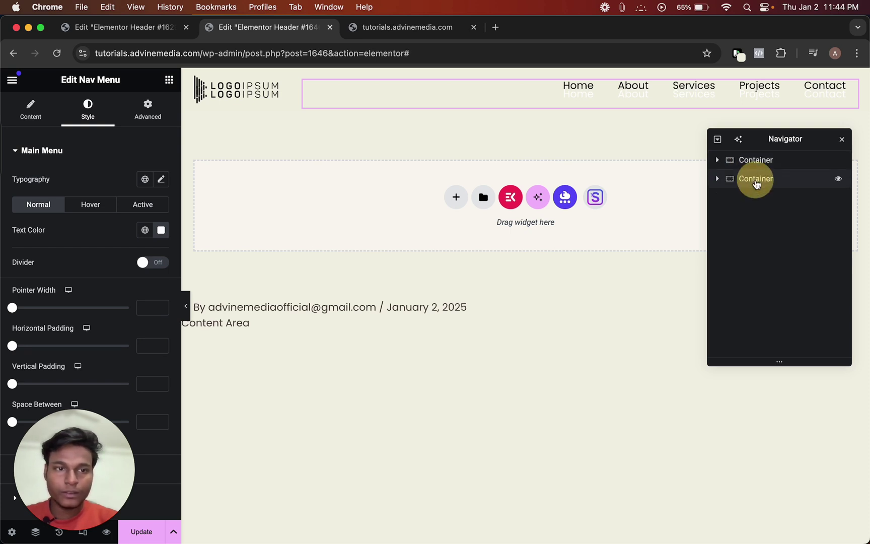
# Set the second container's margin to 0, 0, -100, 0 and its padding to 0.
pyautogui.click(147, 108)
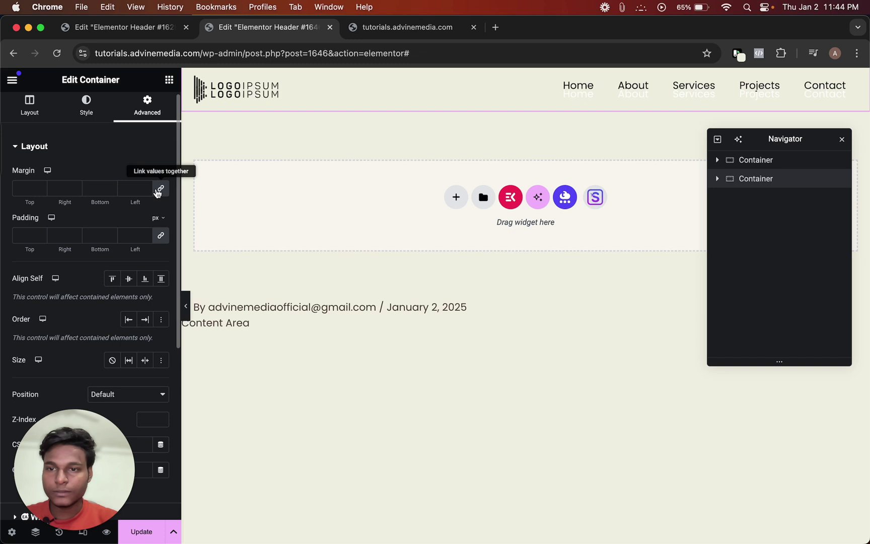
pyautogui.click(135, 188)
pyautogui.write('0')
pyautogui.doubleClick(87, 187)
pyautogui.write('-')
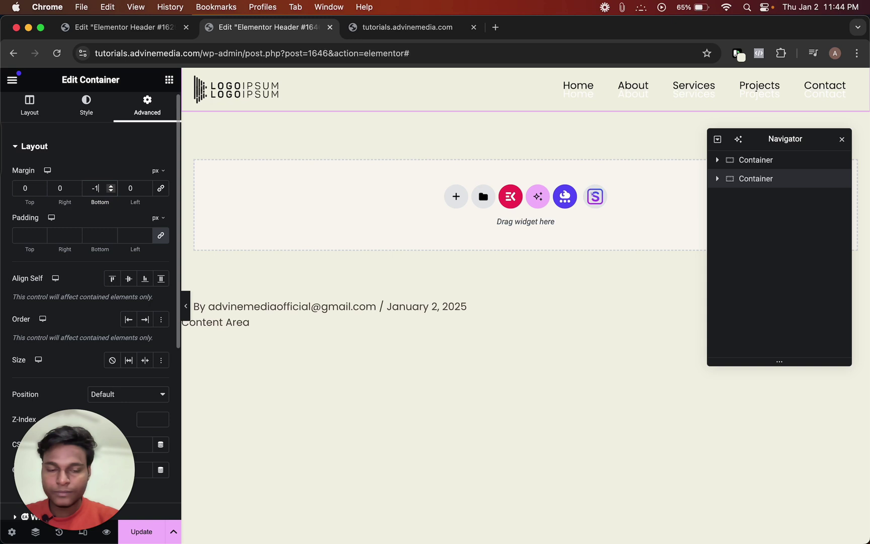
pyautogui.write('100')
pyautogui.scroll(-2, 114, 249)
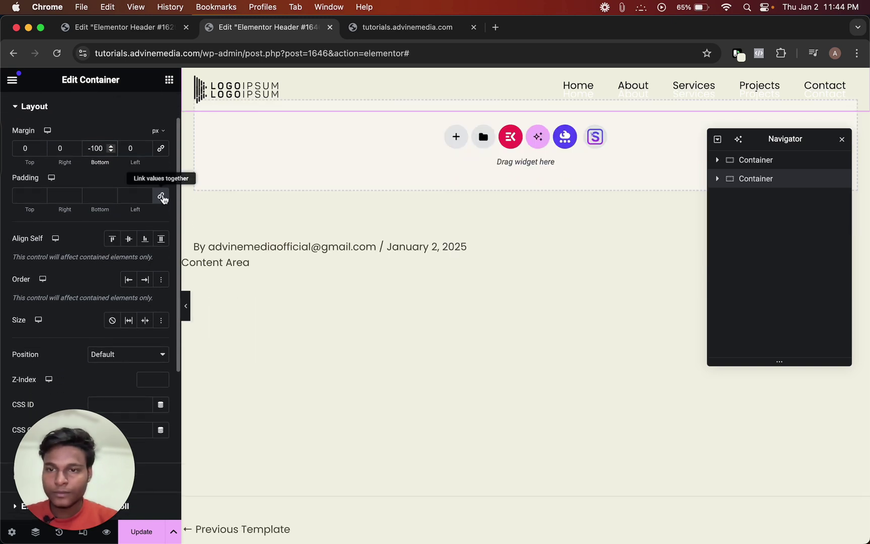
pyautogui.click(161, 197)
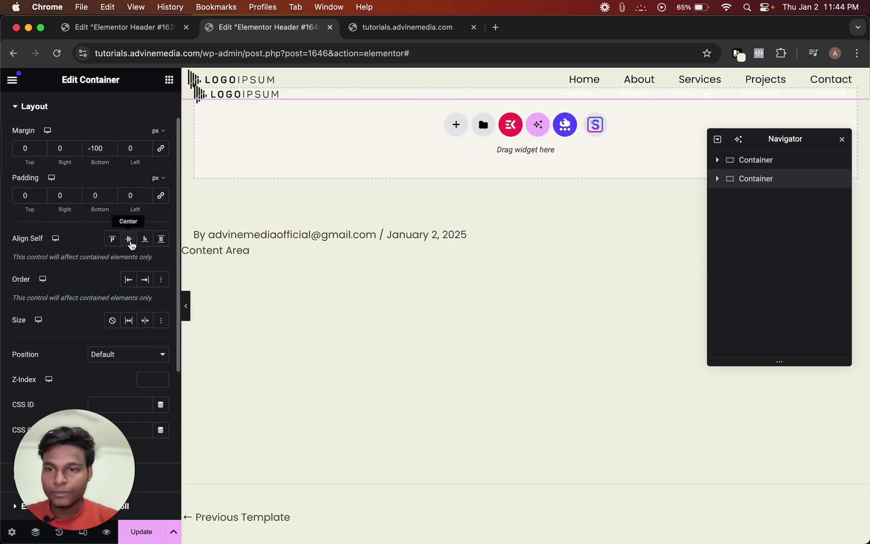
pyautogui.scroll(-5, 143, 256)
pyautogui.scroll(-1, 120, 299)
pyautogui.write('hea')
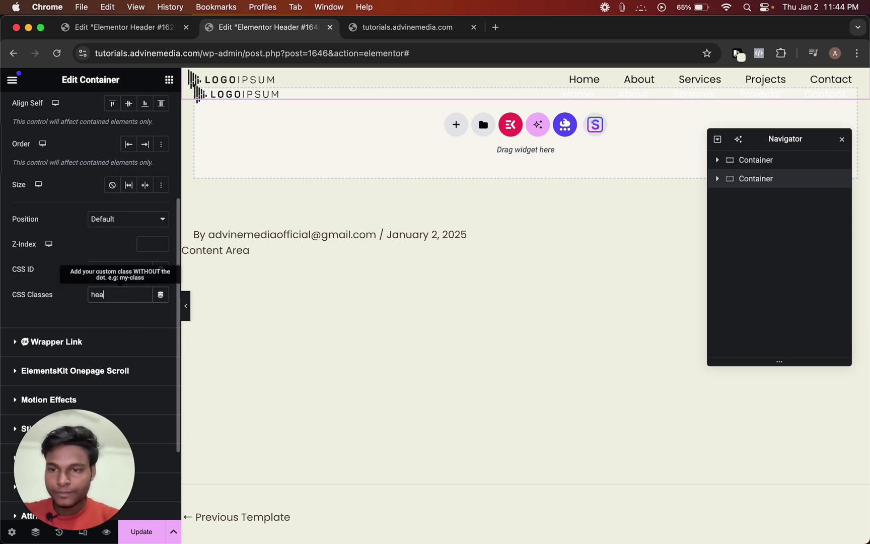
# Enter header-2 as the second container's CSS class in Advanced > Layout.
pyautogui.write('der-2')
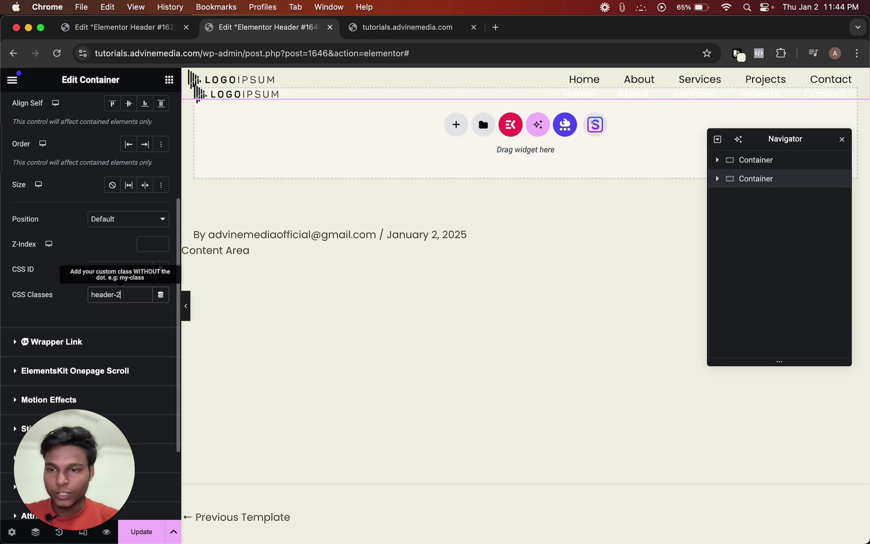
pyautogui.scroll(-1, 130, 317)
pyautogui.scroll(-4, 130, 317)
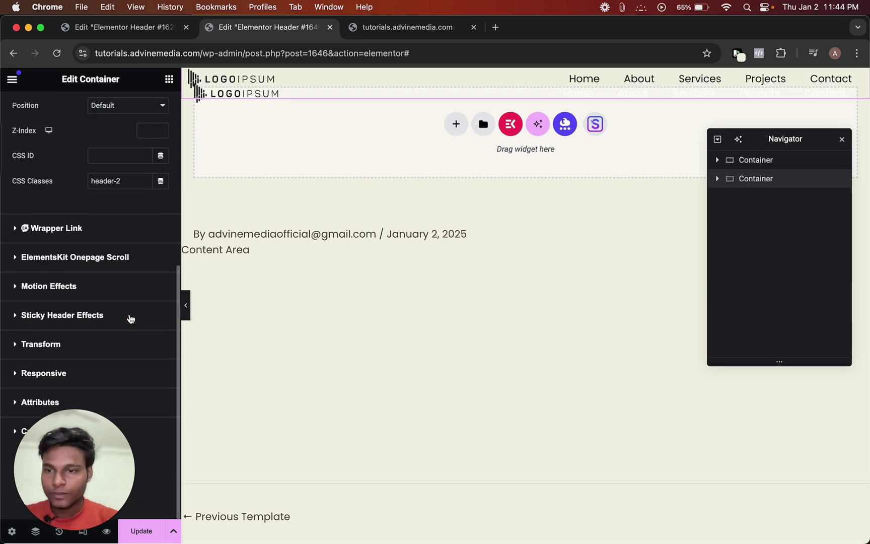
# Make the second container sticky to the top on desktop and tablet, excluding Mobile Portrait.
pyautogui.click(58, 289)
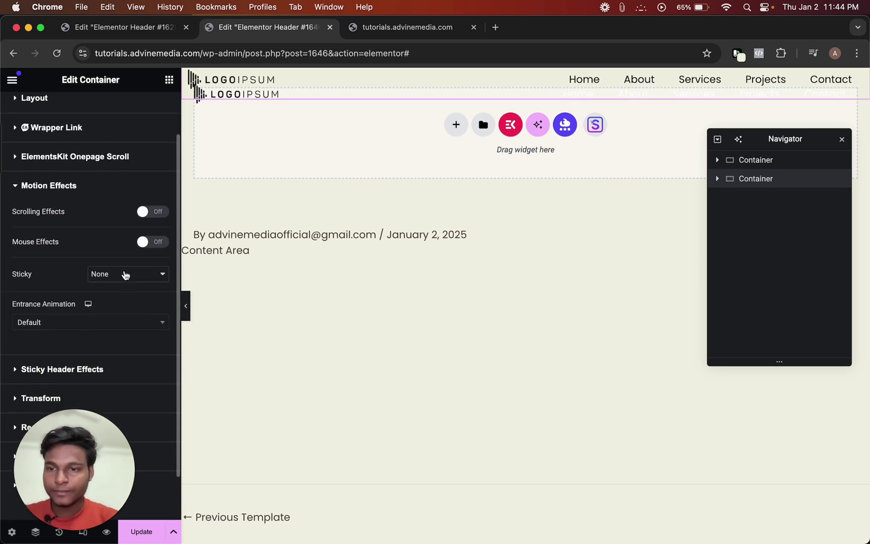
pyautogui.click(126, 274)
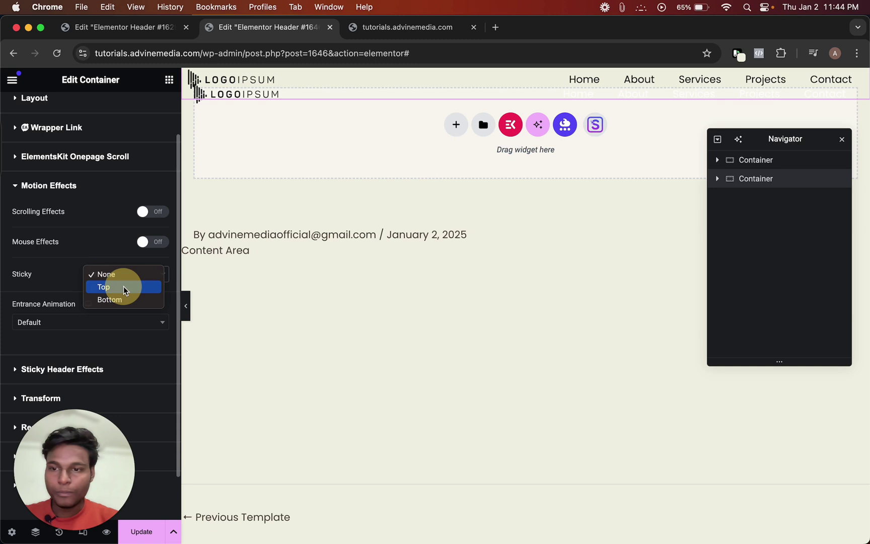
pyautogui.click(125, 287)
pyautogui.scroll(-2, 121, 295)
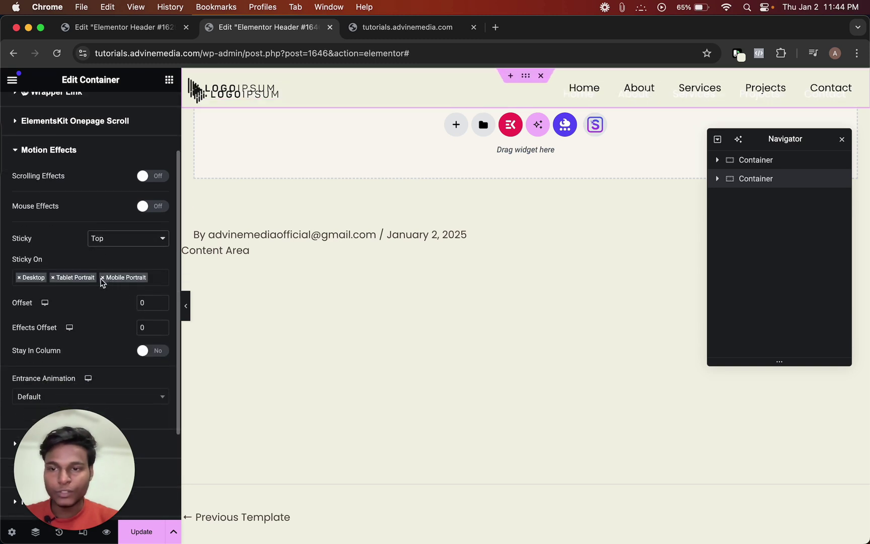
pyautogui.click(103, 278)
pyautogui.click(111, 255)
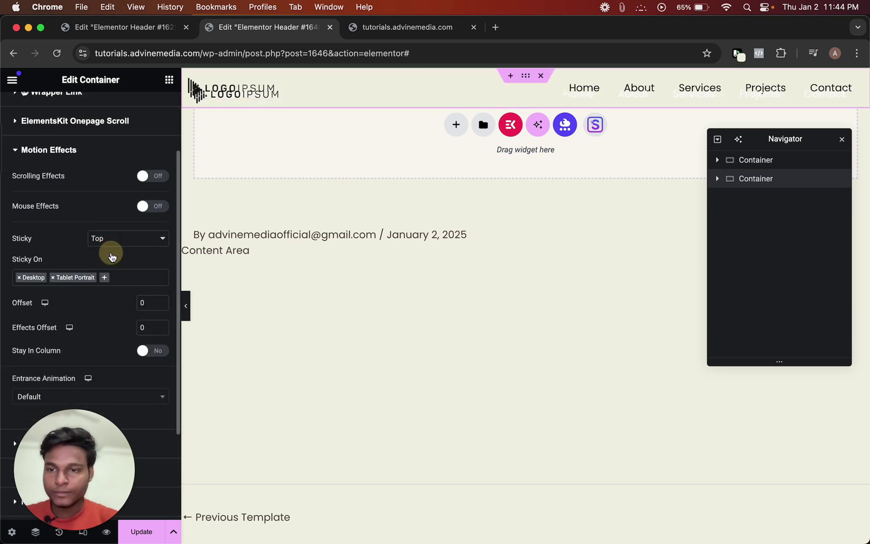
pyautogui.scroll(-3, 115, 271)
# Set the sticky Effects Offset to 200, save the header, and close the Navigator.
pyautogui.click(147, 261)
pyautogui.write('200')
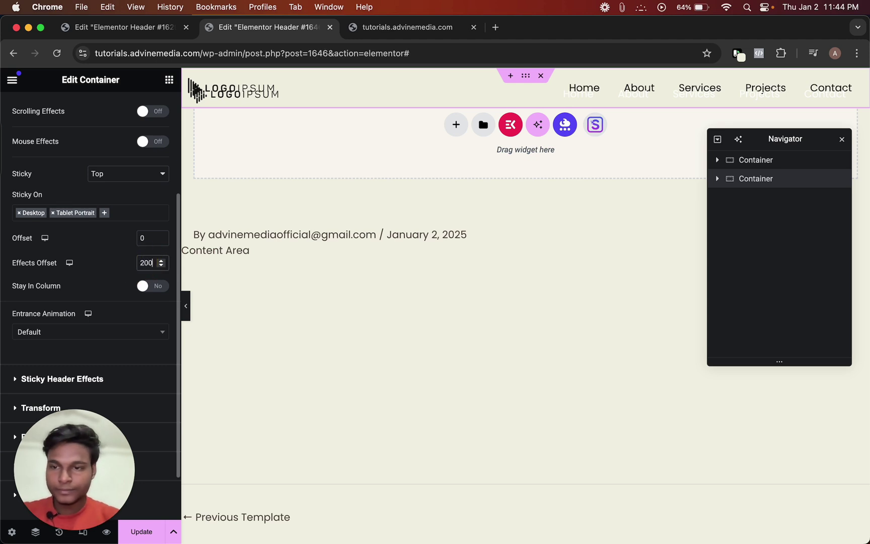
pyautogui.scroll(-2, 112, 292)
pyautogui.scroll(1, 114, 317)
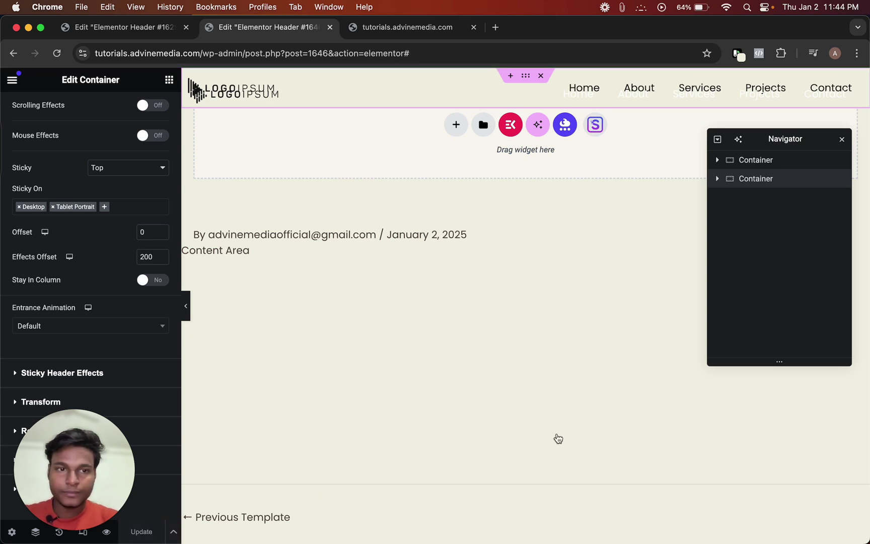
pyautogui.click(841, 139)
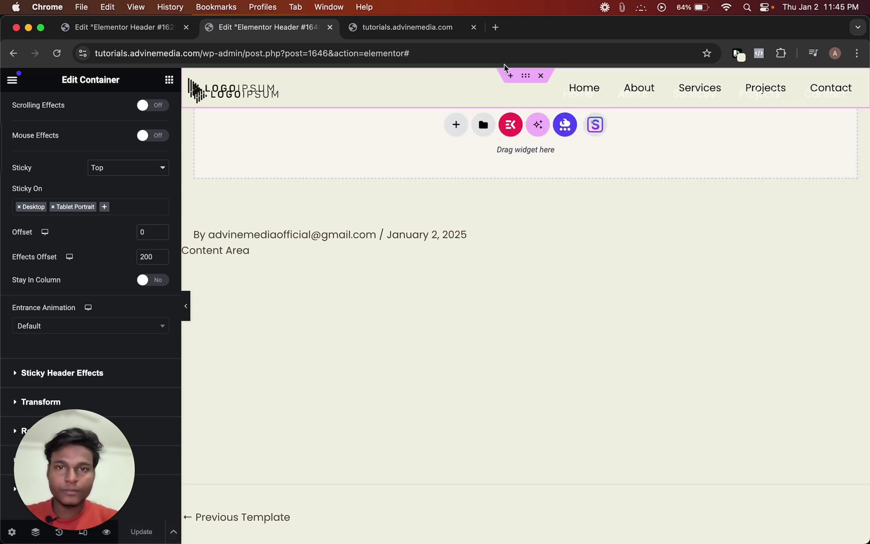
# Reload the live homepage, scroll to check the sticky cream header, then go to Customize.
pyautogui.click(413, 28)
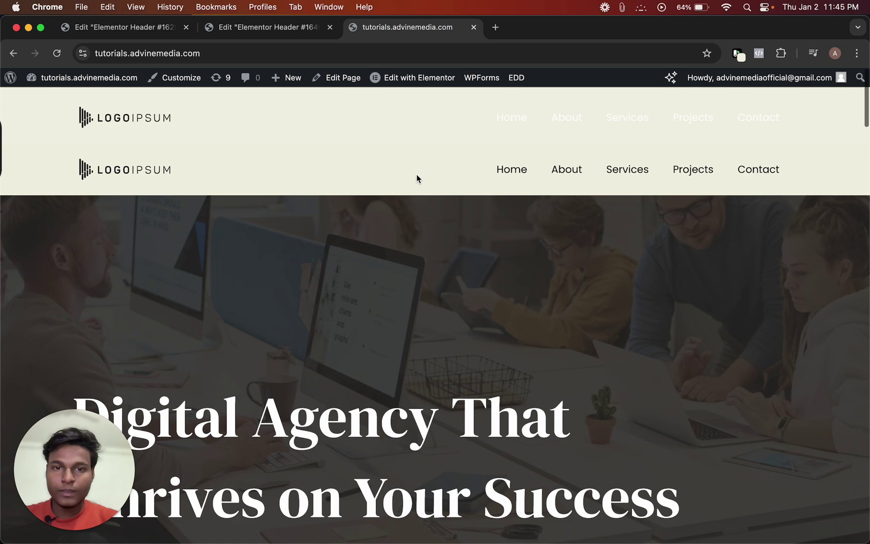
pyautogui.click(58, 53)
pyautogui.scroll(-5, 400, 208)
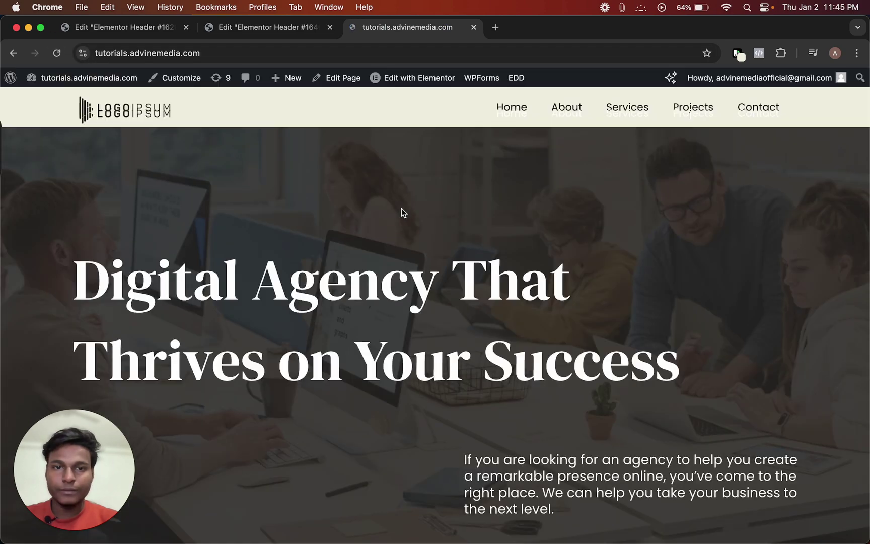
pyautogui.scroll(-2, 400, 207)
pyautogui.scroll(5, 401, 207)
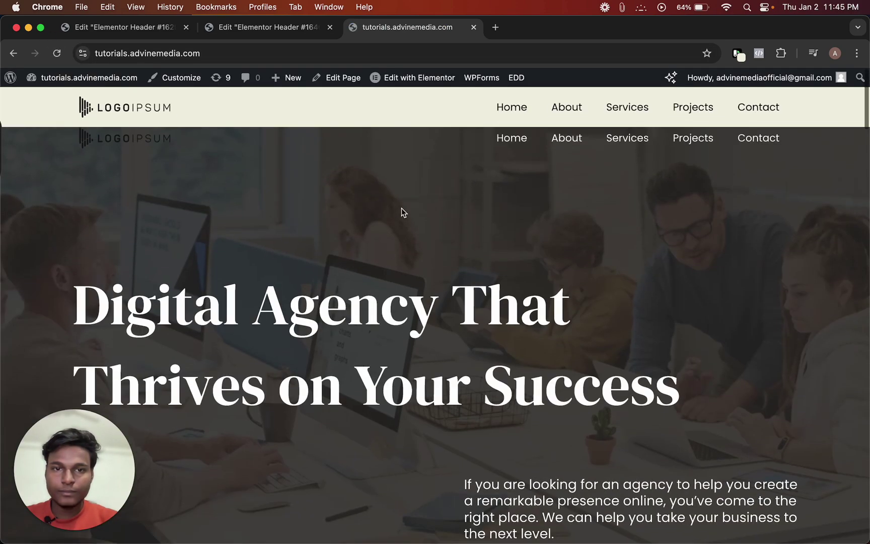
pyautogui.scroll(-1, 401, 208)
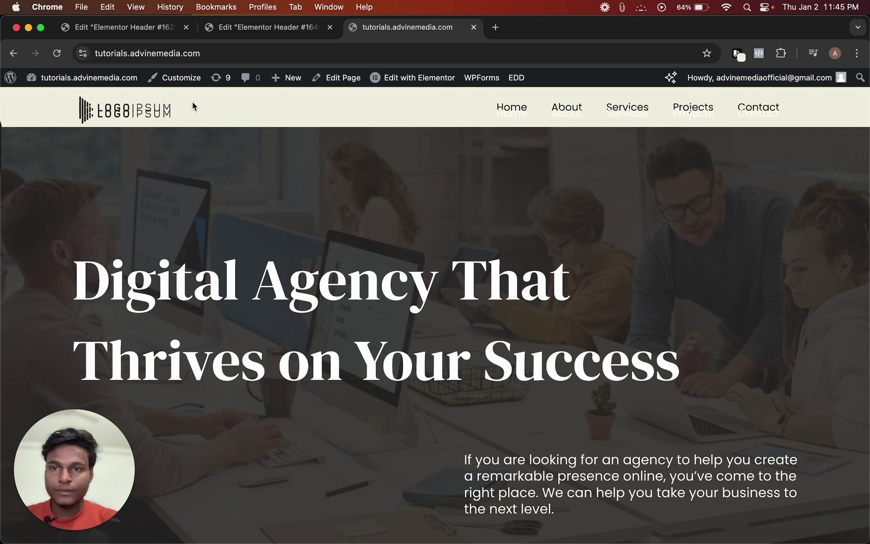
pyautogui.click(174, 80)
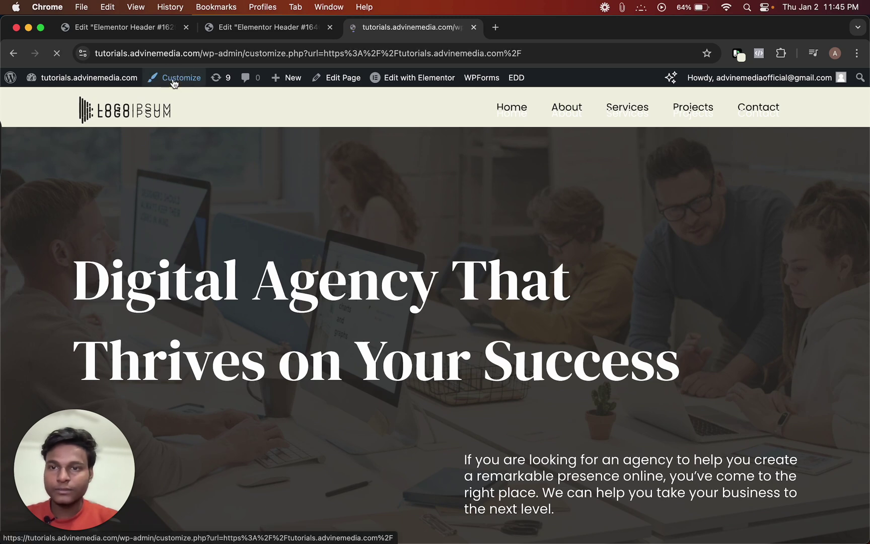
# Paste the slide-in CSS for header-1 and header-2 into Additional CSS and publish it.
pyautogui.scroll(-3, 116, 297)
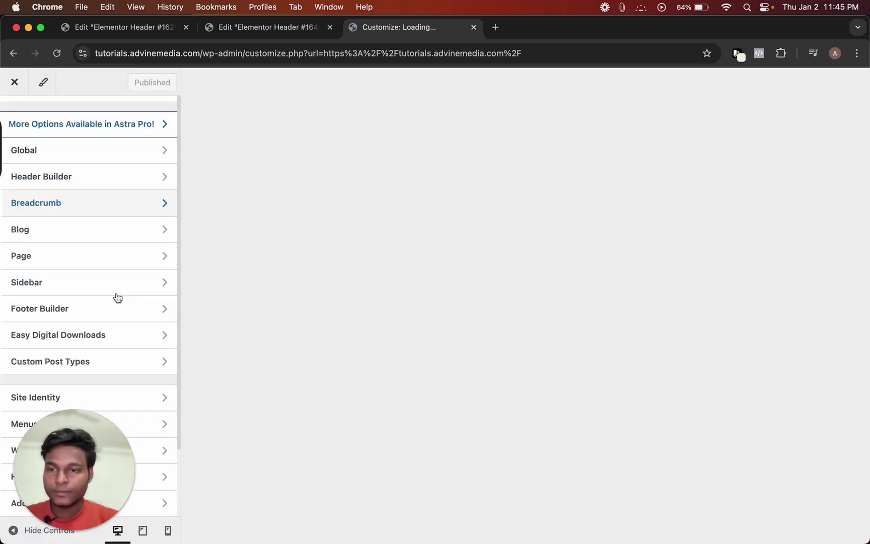
pyautogui.moveTo(78, 433)
pyautogui.mouseDown()
pyautogui.moveTo(504, 479)
pyautogui.moveTo(799, 477)
pyautogui.mouseUp()
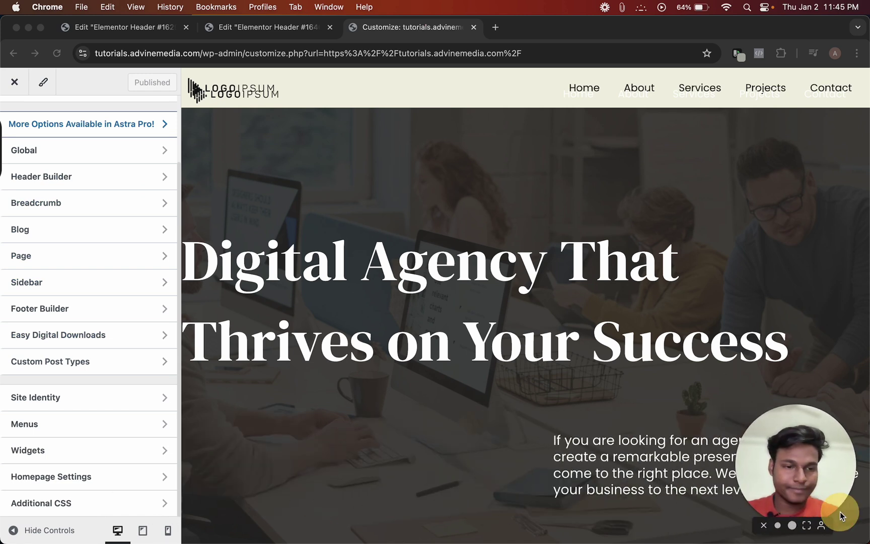
pyautogui.click(79, 502)
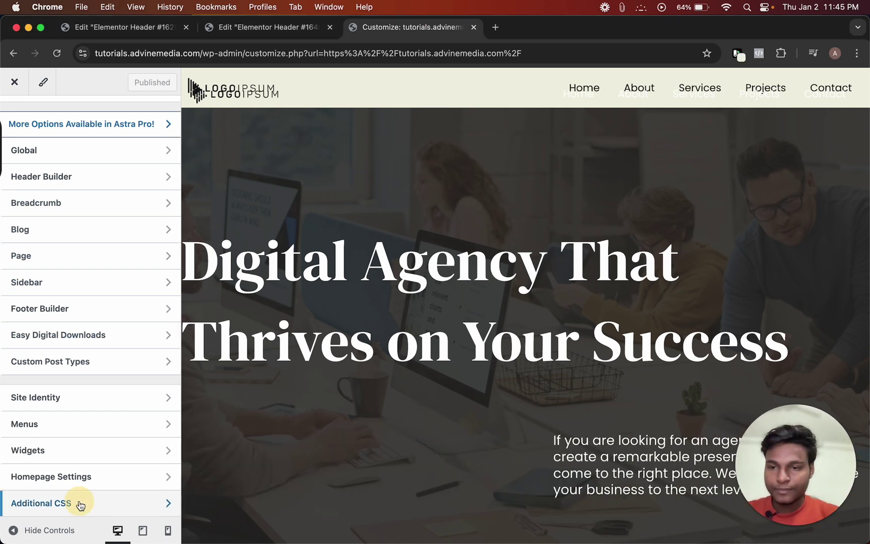
pyautogui.scroll(-3, 55, 352)
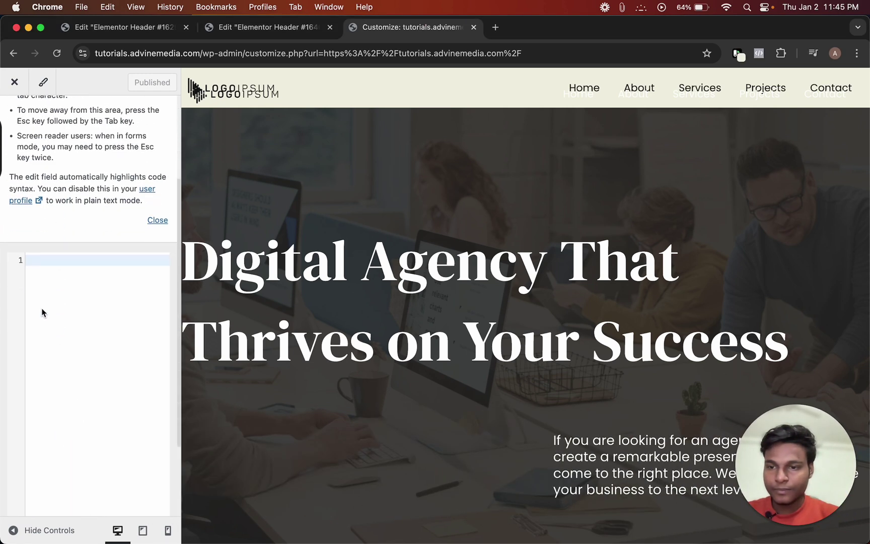
pyautogui.click(31, 258)
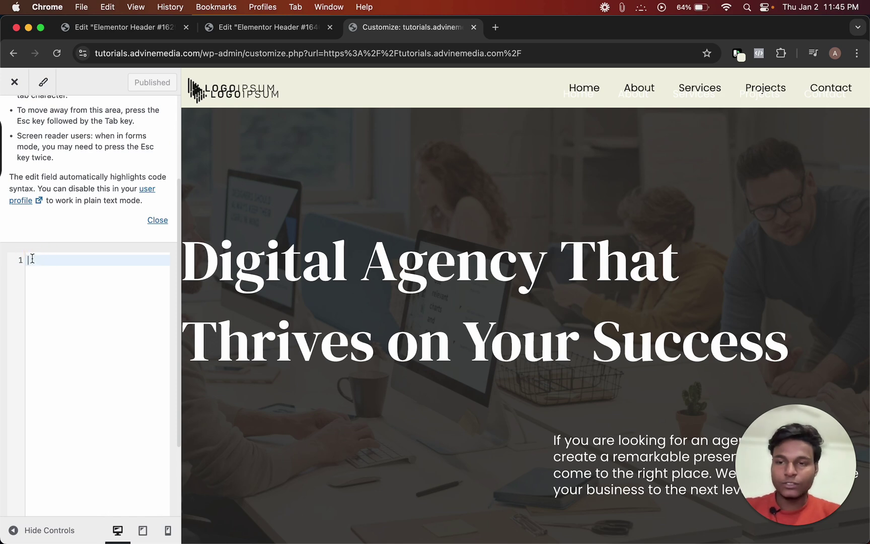
pyautogui.write('/* Slide In From The Top Option */  .header-2 {  transform: translatey(-80px);  -moz-transition: all .3s ease!important;  -webkit-transition: all .3s ease!important;  transition: all .3s ease!important; }   .elementor-sticky--effects.header-2  {  height: auto!important;  transform: translatey(0px); }  .elementor-sticky--effects.header-1 {  display: none!important; }  /* End Of Slide In From The Top Option */')
pyautogui.scroll(4, 59, 323)
pyautogui.scroll(-2, 59, 327)
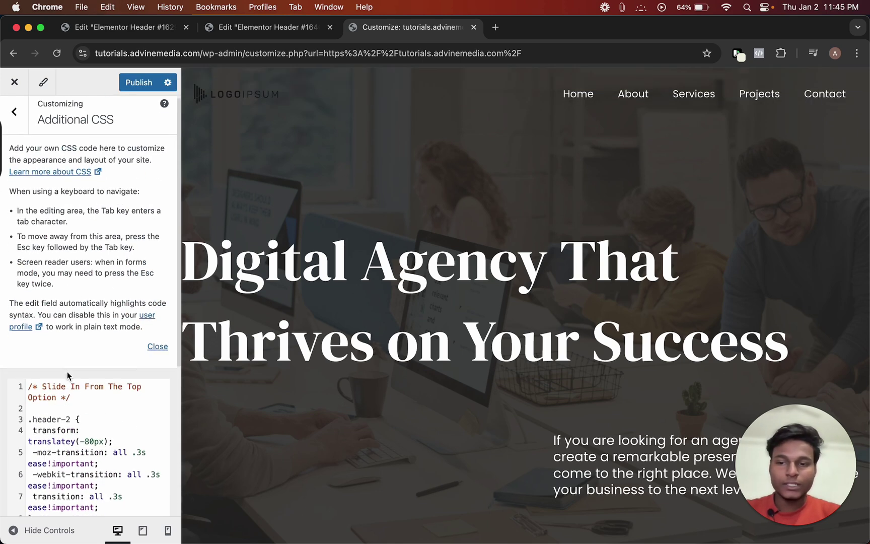
pyautogui.scroll(-3, 64, 357)
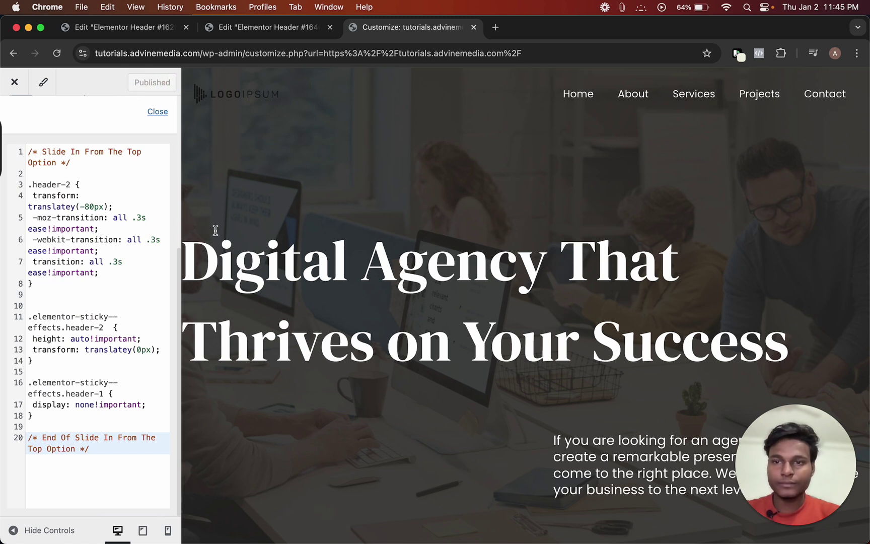
# Load the live tutorials site in a new browser tab.
pyautogui.click(495, 27)
pyautogui.click(441, 56)
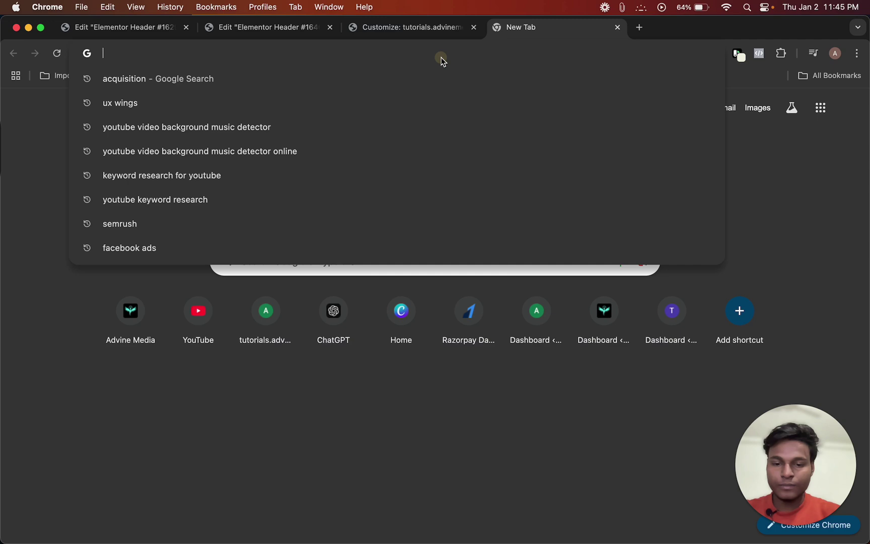
pyautogui.write('tutorials.advinemedia.com')
pyautogui.press('Return')
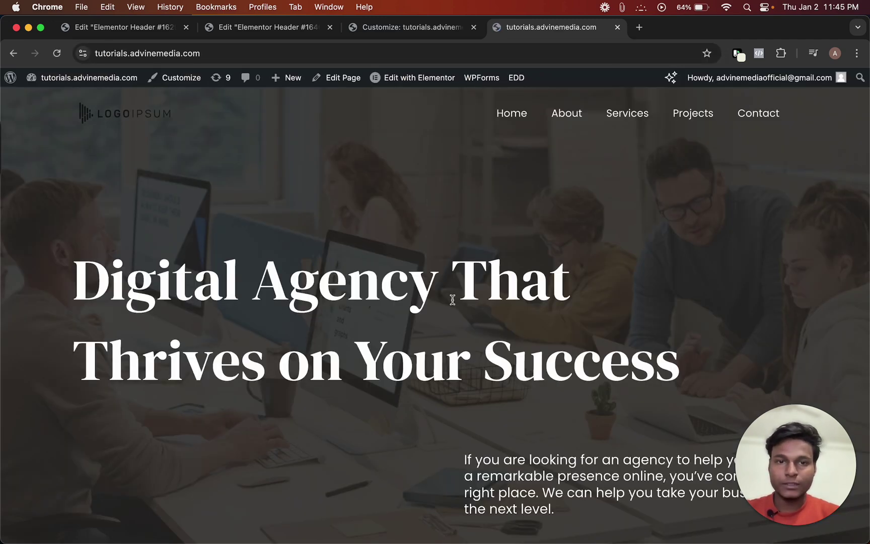
# Scroll down the homepage to confirm only the compact cream header sticks on top.
pyautogui.scroll(-7, 452, 299)
pyautogui.scroll(7, 460, 190)
pyautogui.scroll(-5, 460, 191)
pyautogui.scroll(-3, 419, 197)
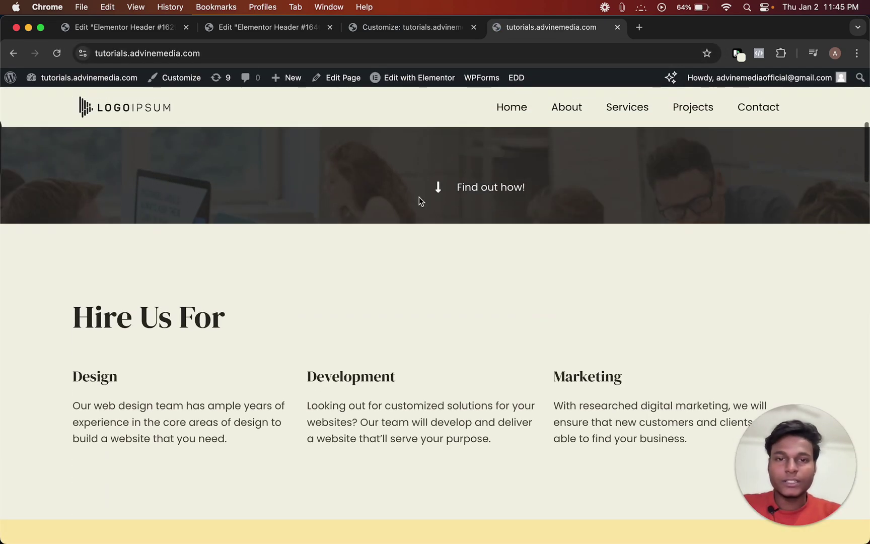
pyautogui.scroll(8, 464, 225)
pyautogui.scroll(-1, 463, 227)
pyautogui.scroll(-7, 471, 200)
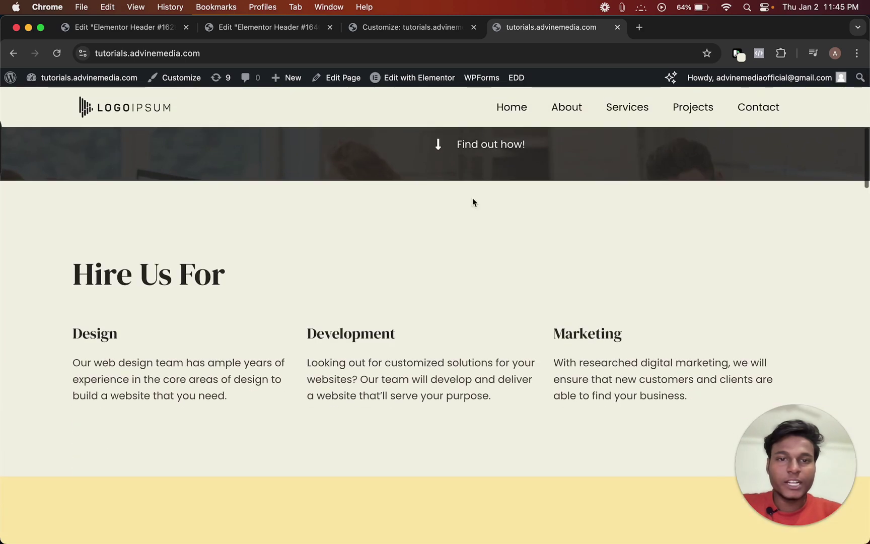
pyautogui.scroll(5, 461, 194)
pyautogui.scroll(4, 517, 227)
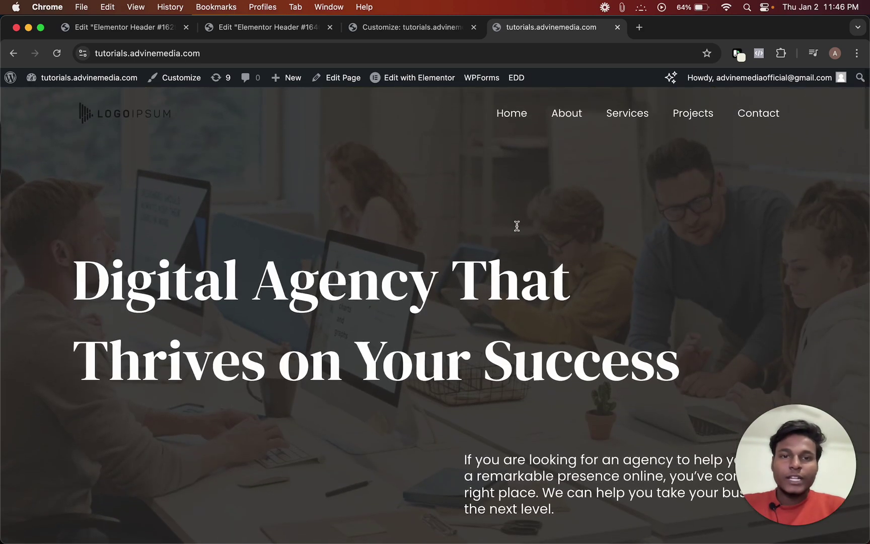
pyautogui.scroll(-4, 519, 231)
pyautogui.scroll(-5, 517, 226)
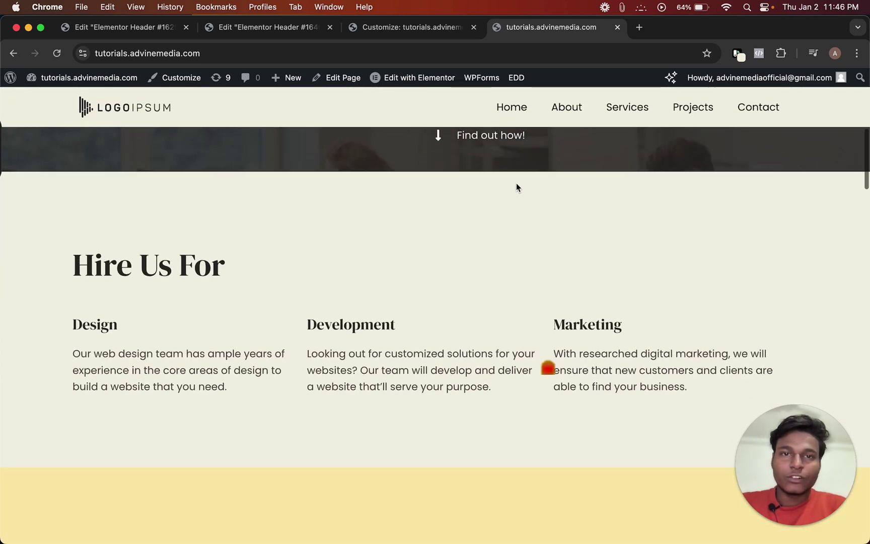
pyautogui.scroll(-5, 516, 186)
pyautogui.scroll(-1, 516, 187)
pyautogui.scroll(-3, 516, 187)
pyautogui.scroll(-3, 516, 187)
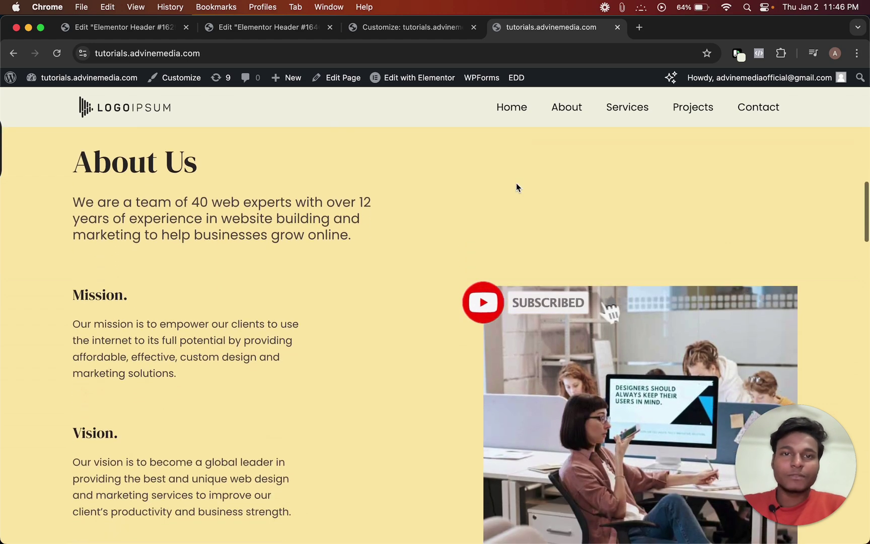